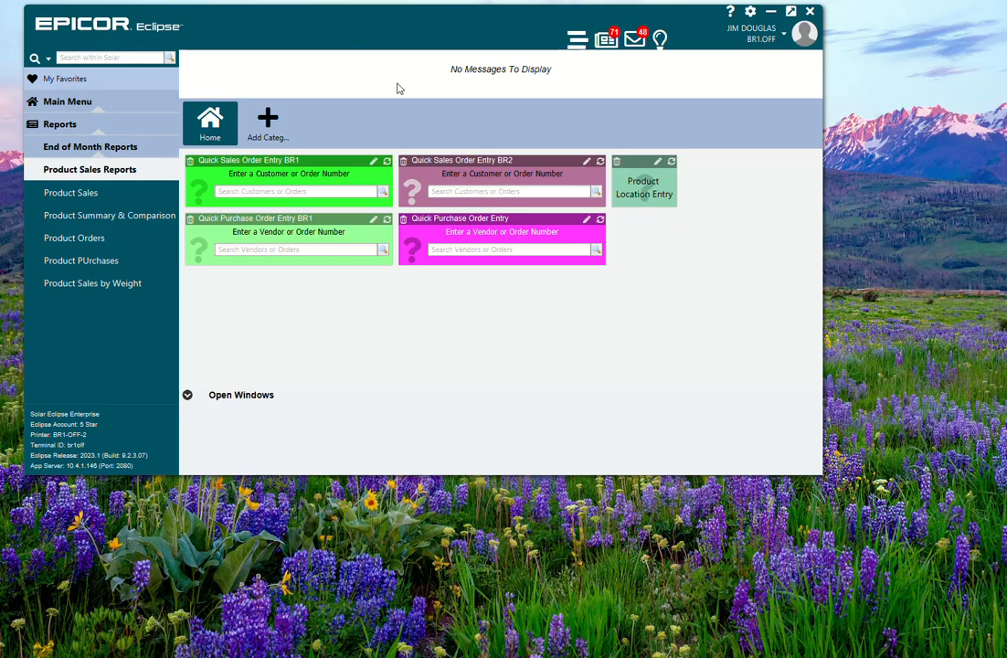
Open the Product Sales report from the end-of-month product sales reports and reposition its window
click(73, 102)
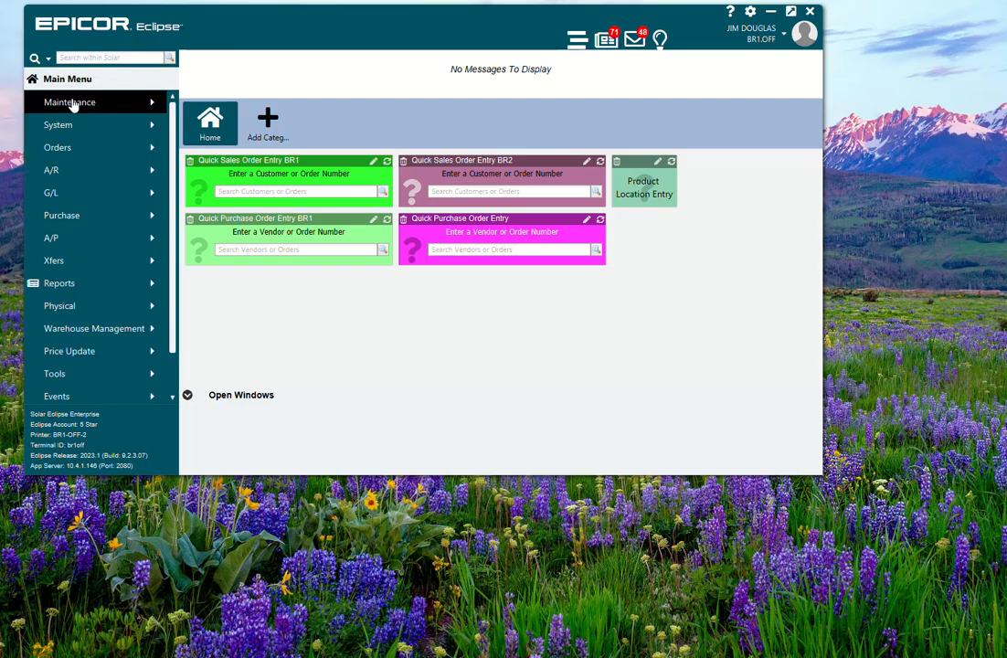
click(93, 286)
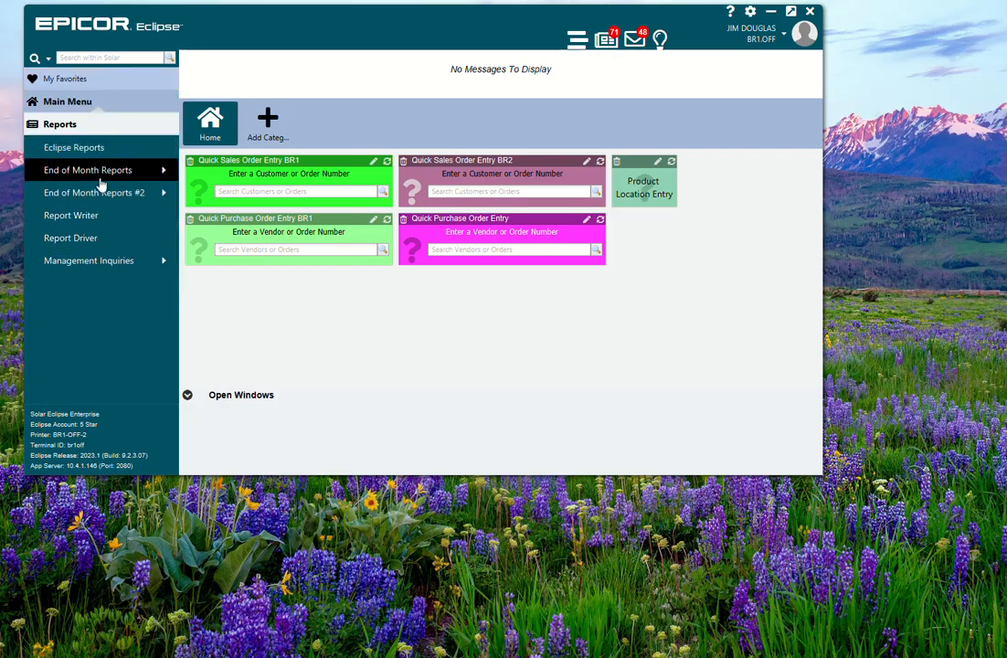
click(99, 171)
click(103, 284)
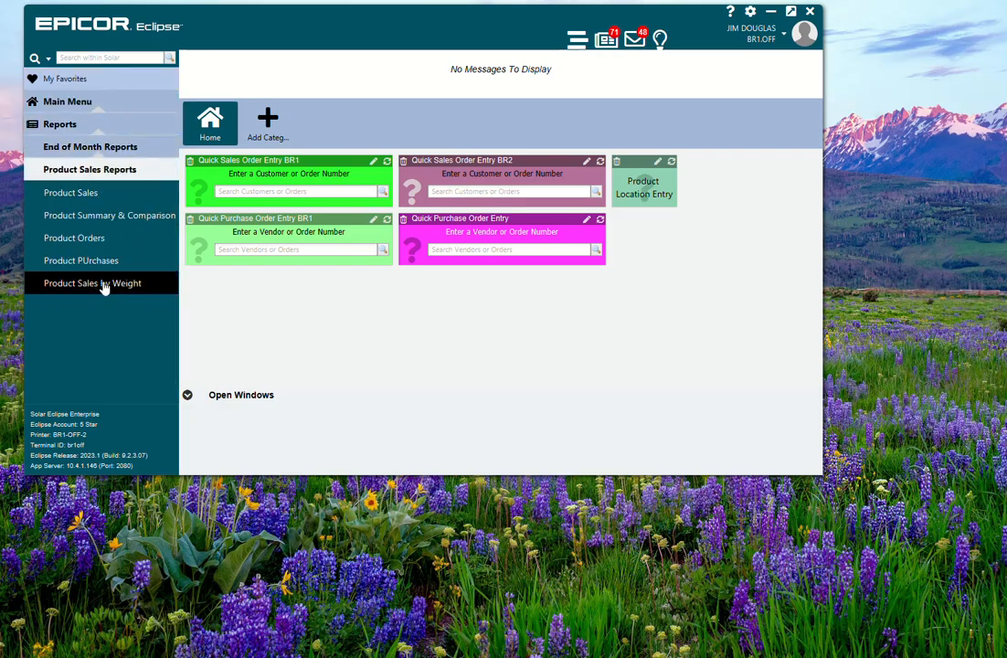
click(81, 193)
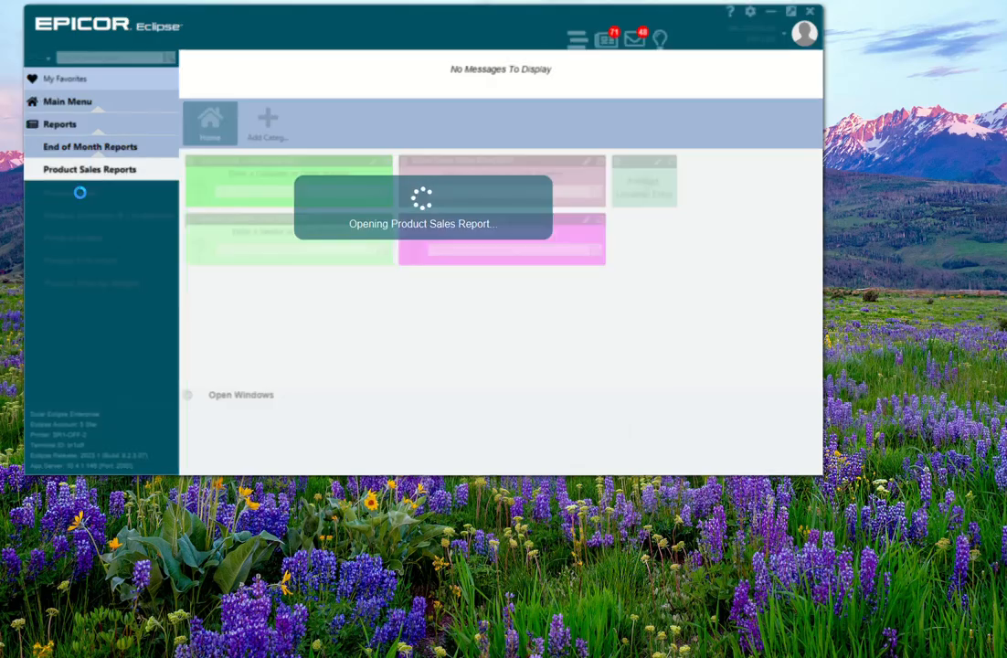
drag(434, 108, 410, 78)
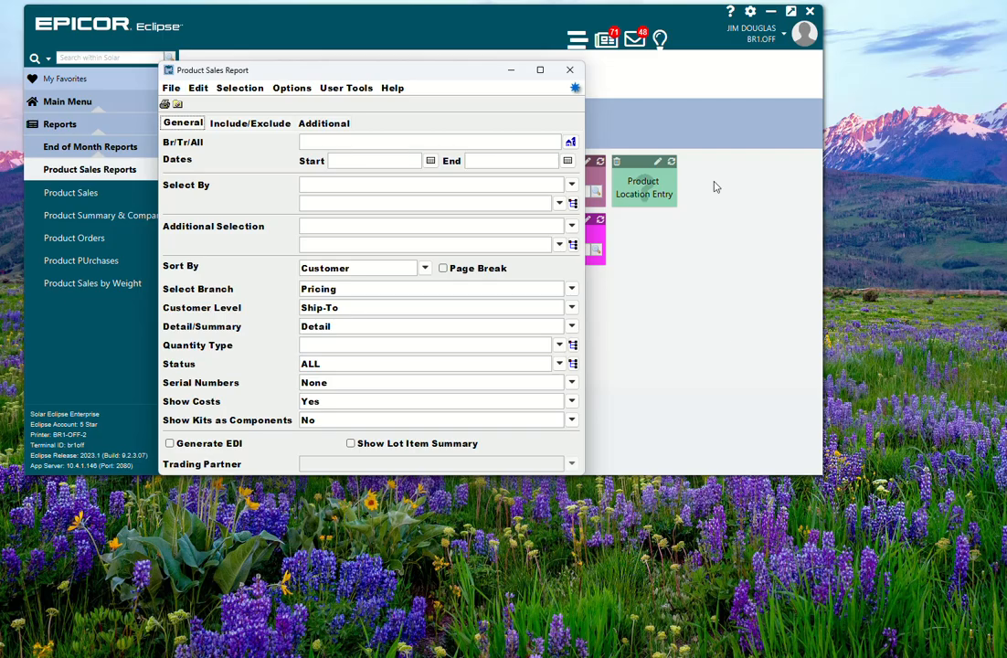
Set the report to cover ALL territories and the dates 01/01/2023 through 11/05/2024
click(570, 144)
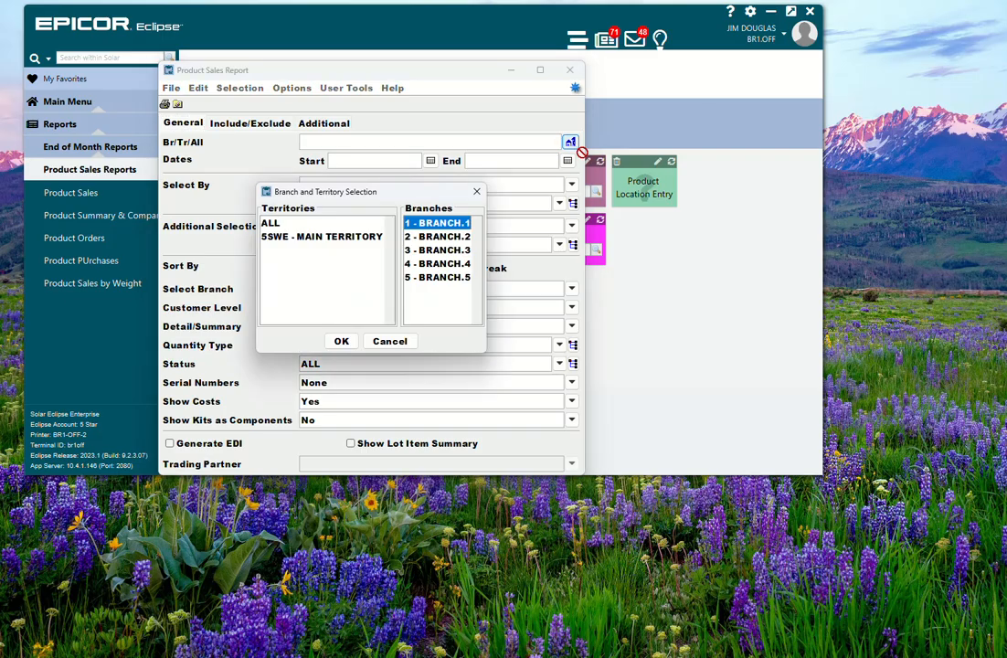
click(272, 223)
click(345, 345)
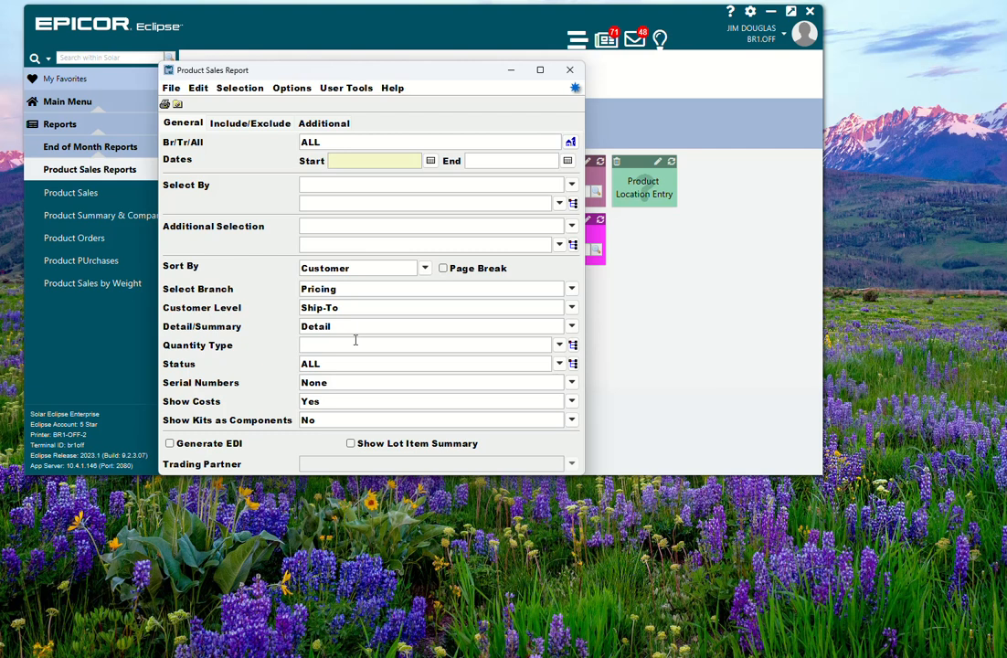
text(01/01/2023)
key(Tab)
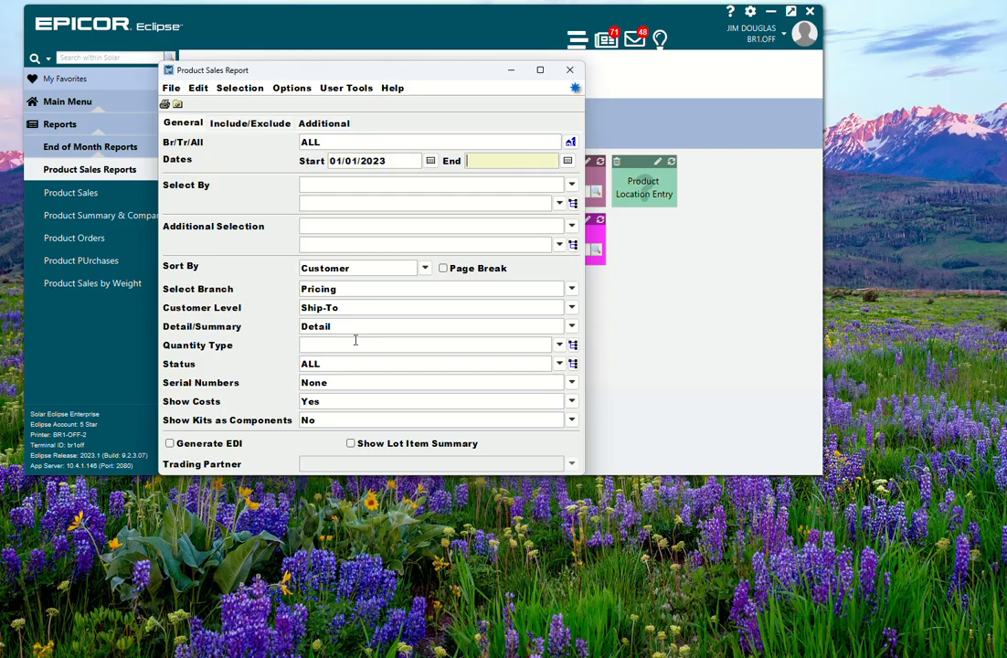
text(11/05/2024)
key(Tab)
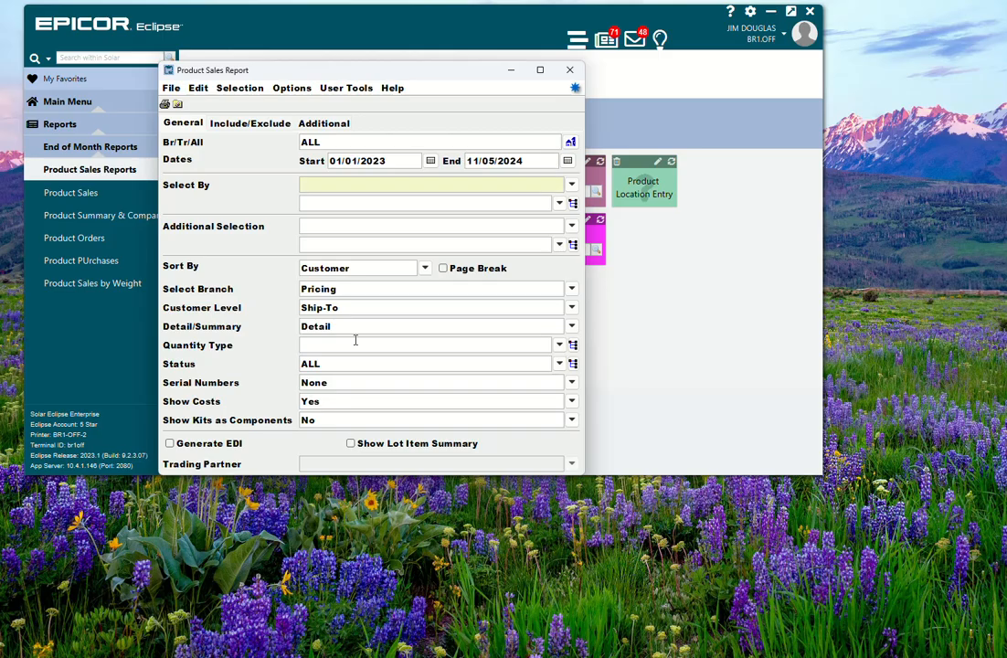
Select the report's records by Price Line, using price line NOR
click(571, 185)
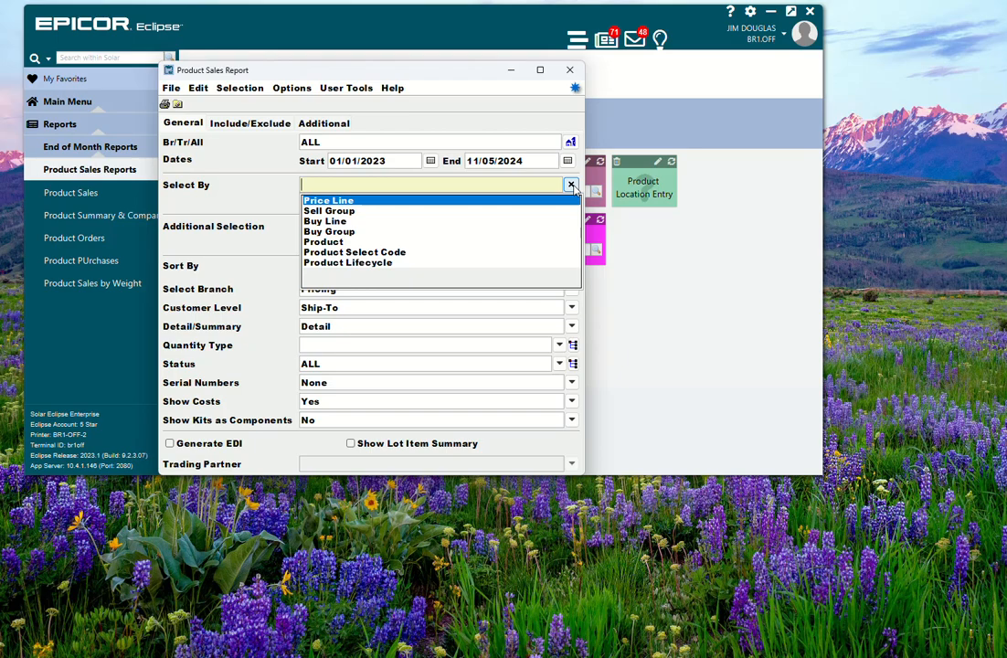
click(348, 203)
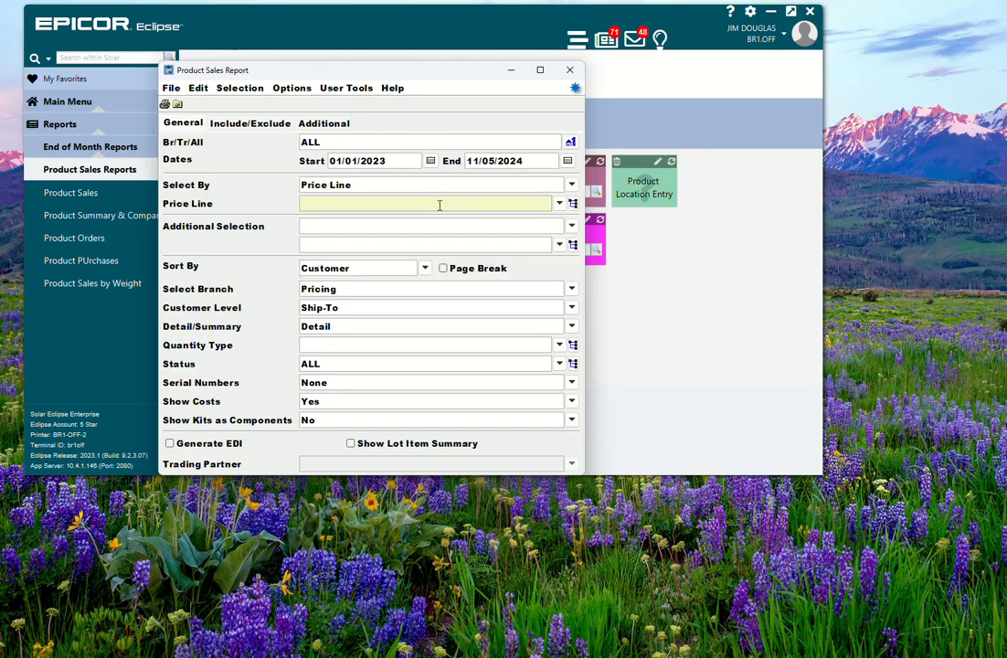
text(NOR)
key(Tab)
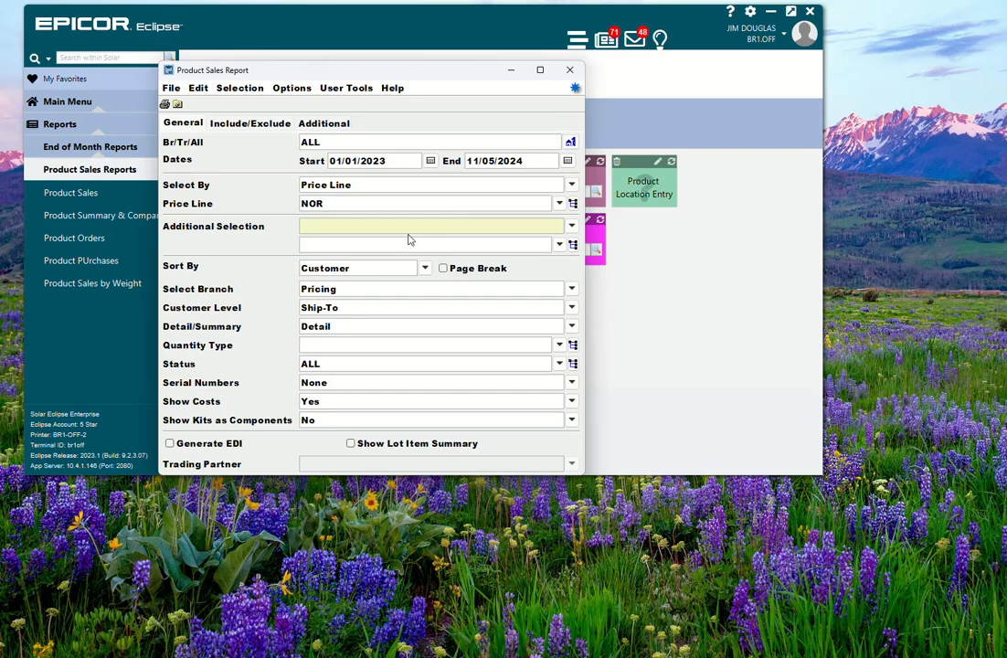
Sort the report by Product
click(454, 280)
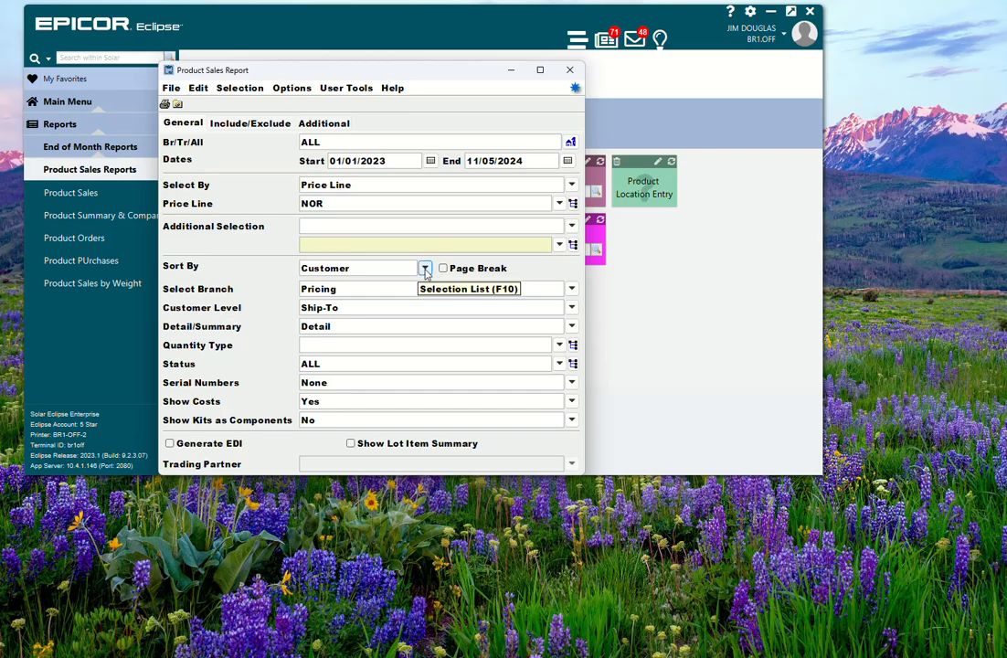
click(425, 269)
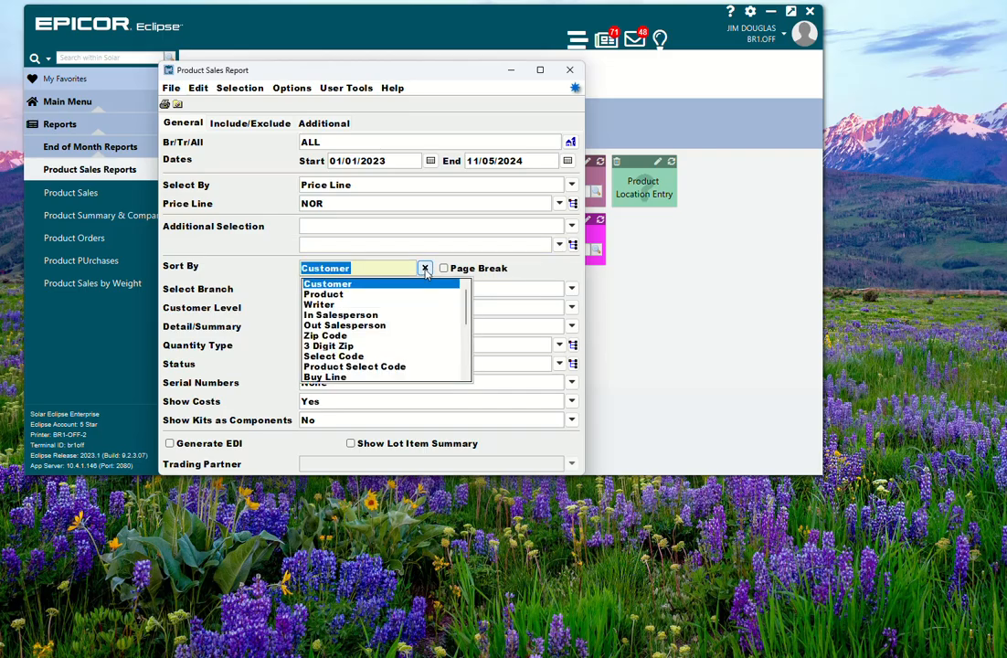
key(Up)
key(Return)
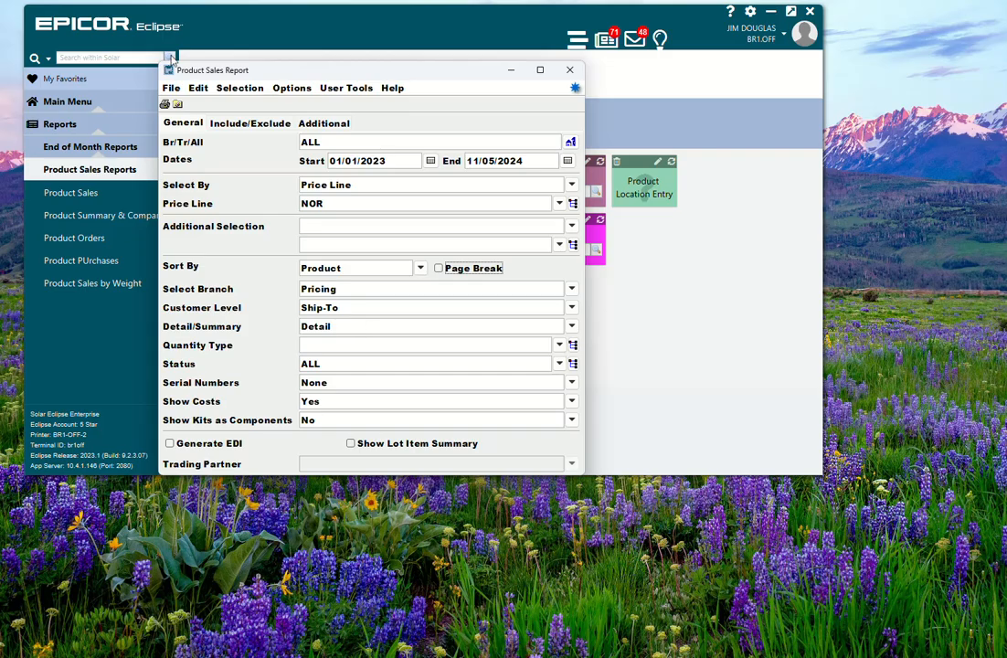
Review the report's include/exclude settings and additional EDI 867 options, and return to the general settings
click(253, 125)
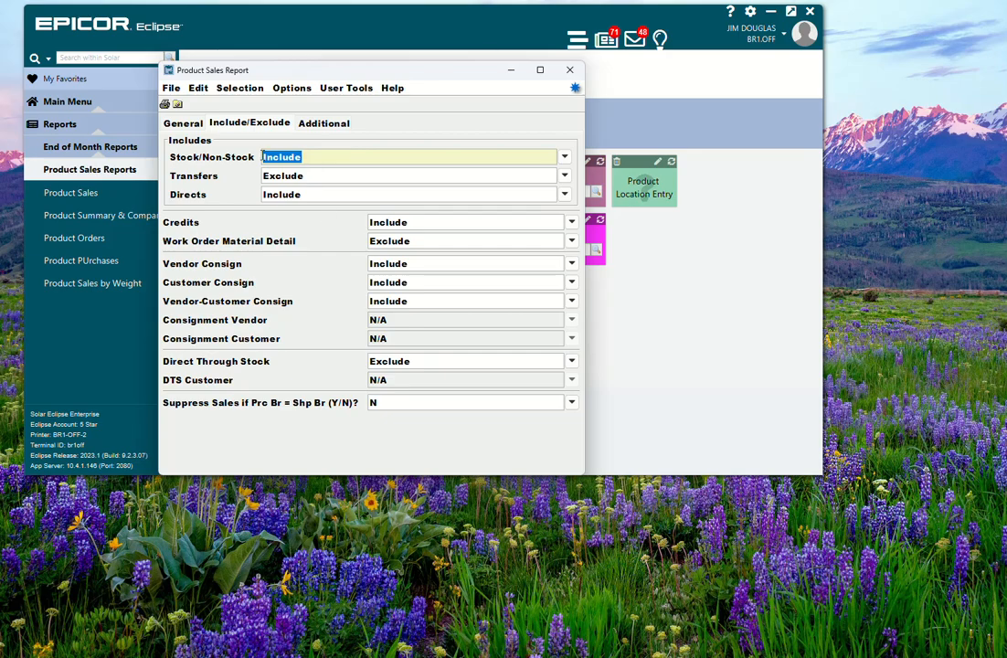
click(319, 196)
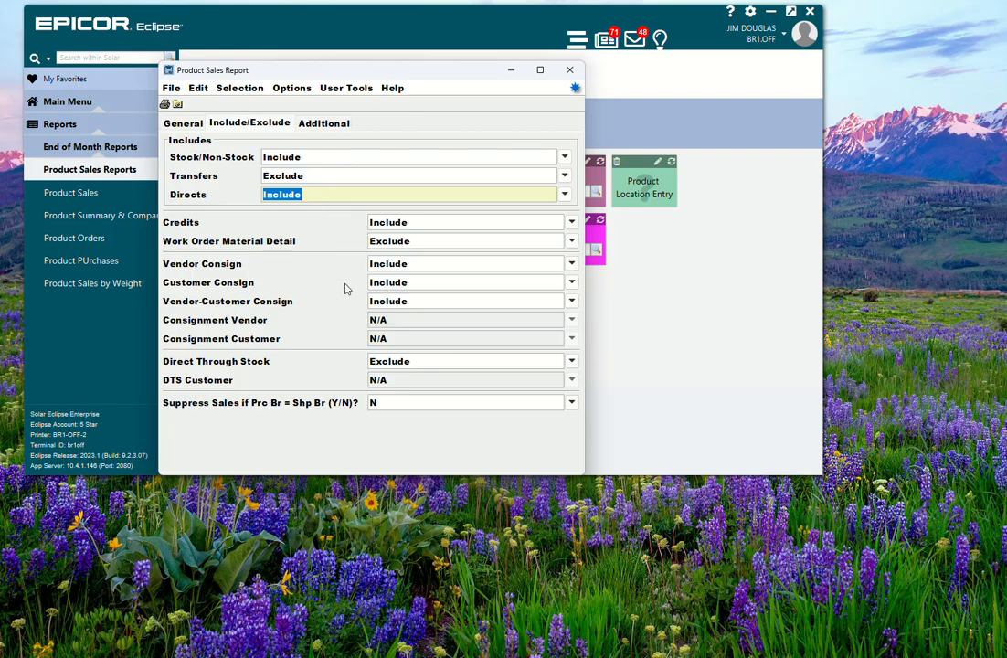
click(339, 128)
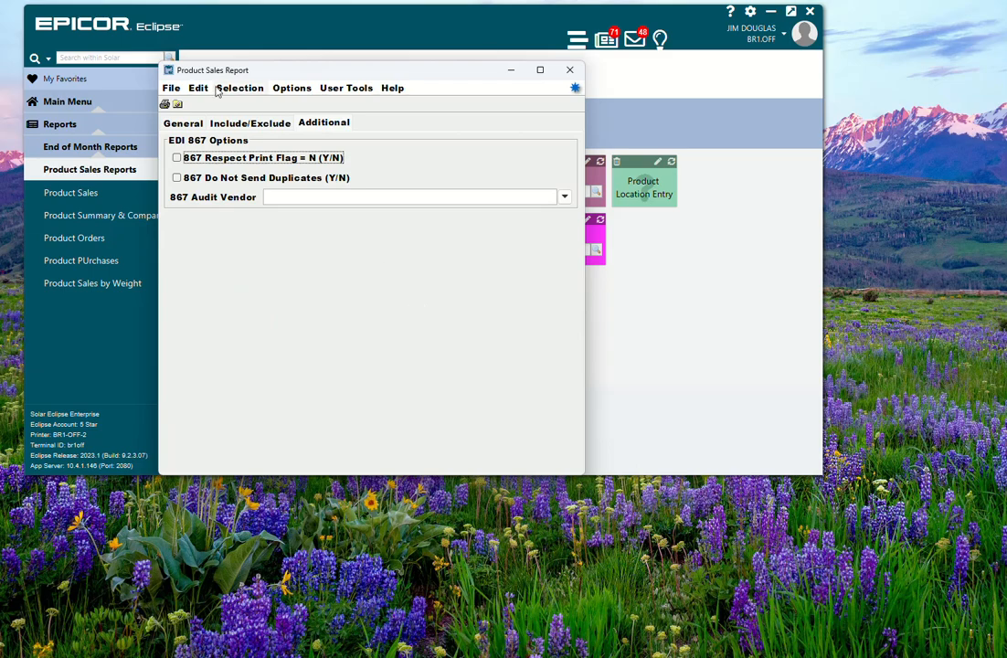
click(182, 125)
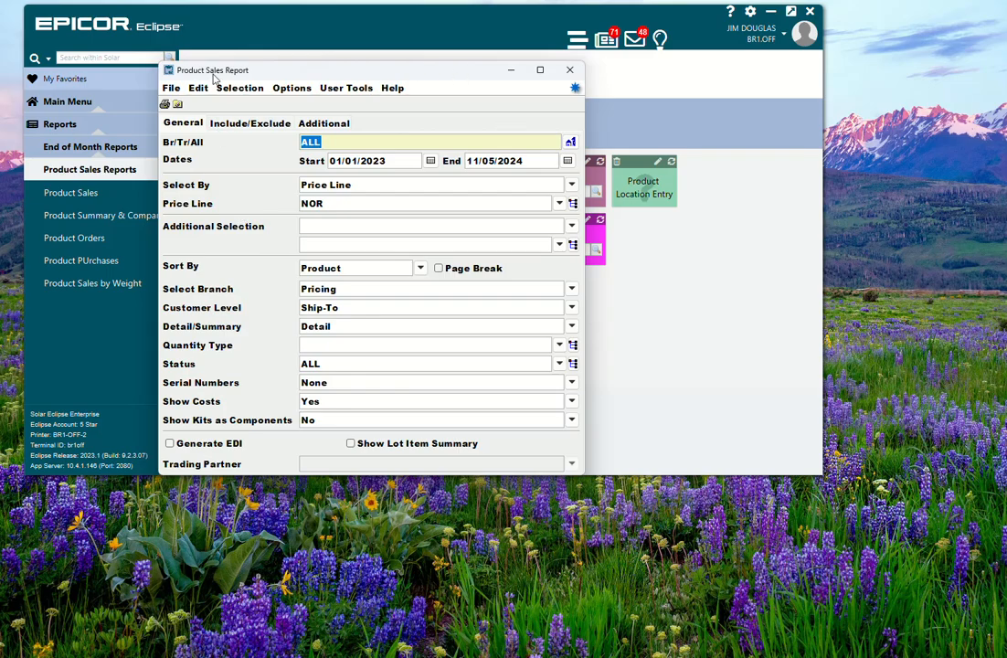
Run the Product Sales report to the hold queue with Generic cost as the display cost
click(171, 88)
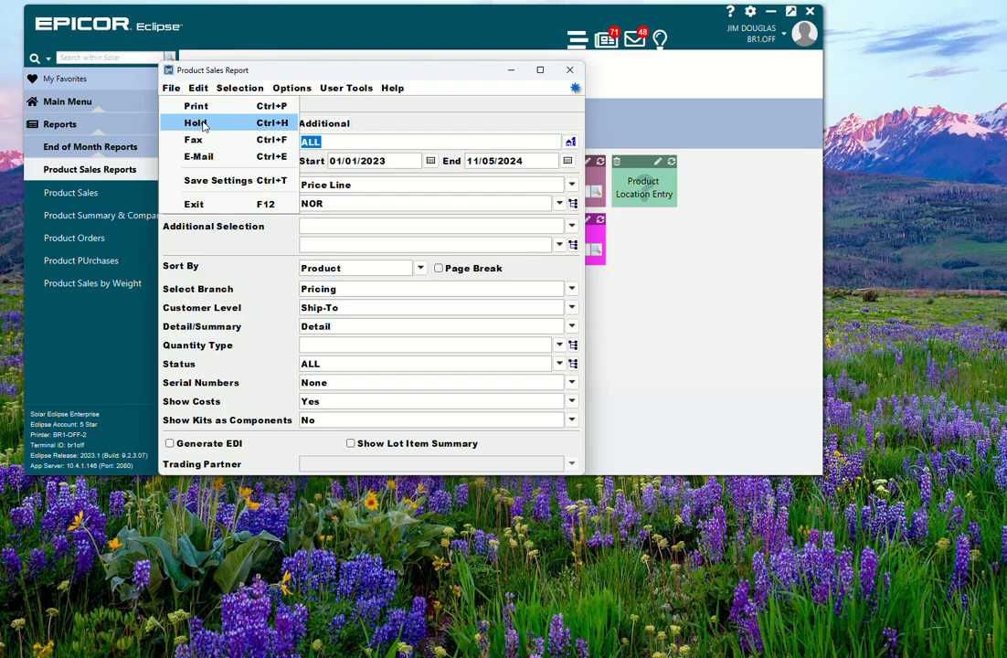
click(197, 123)
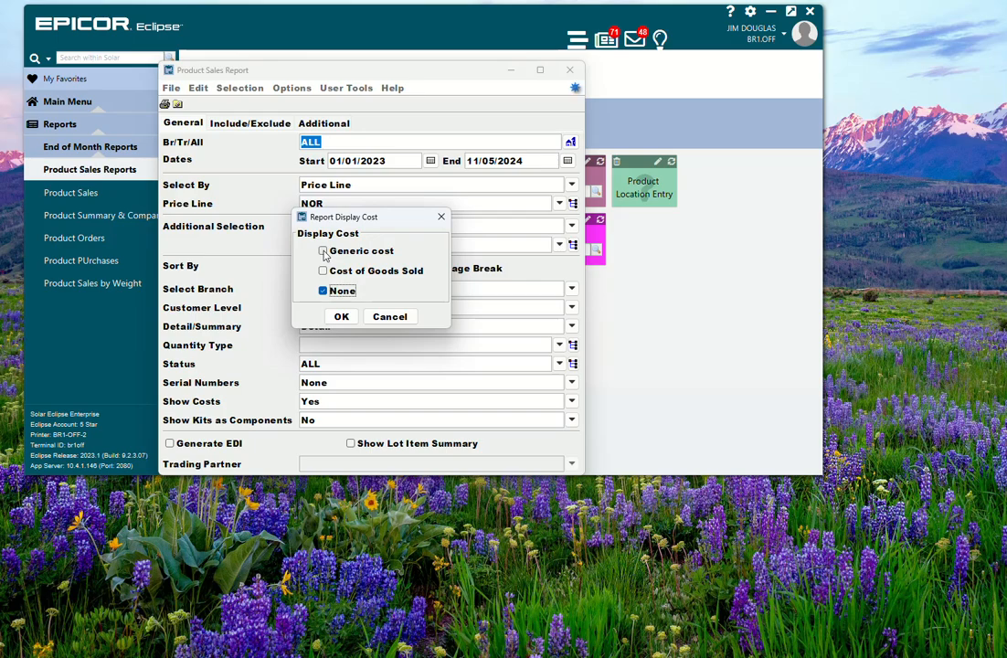
click(323, 252)
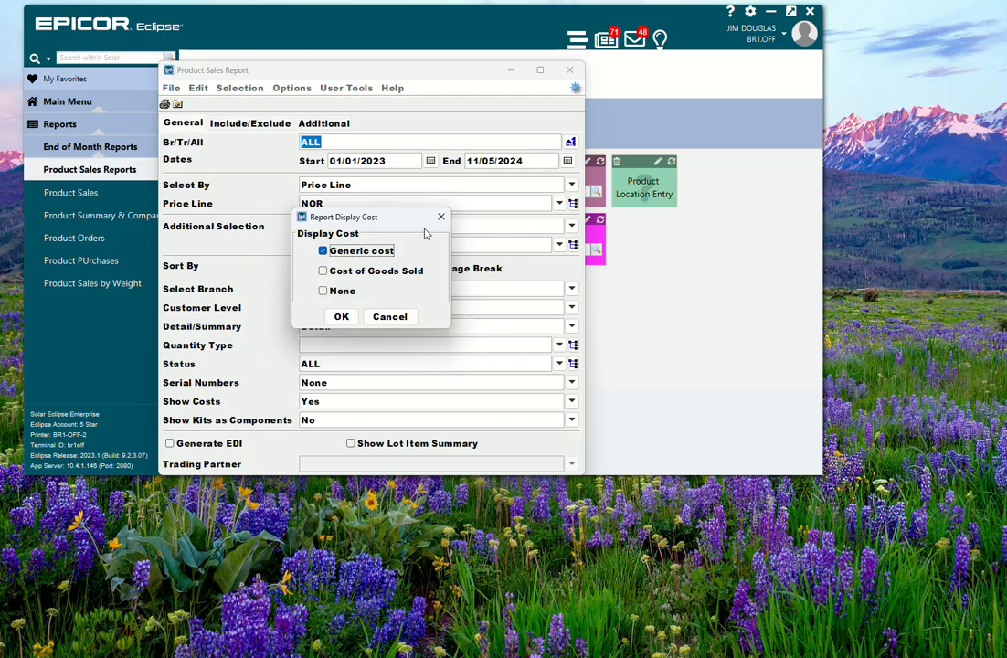
click(341, 317)
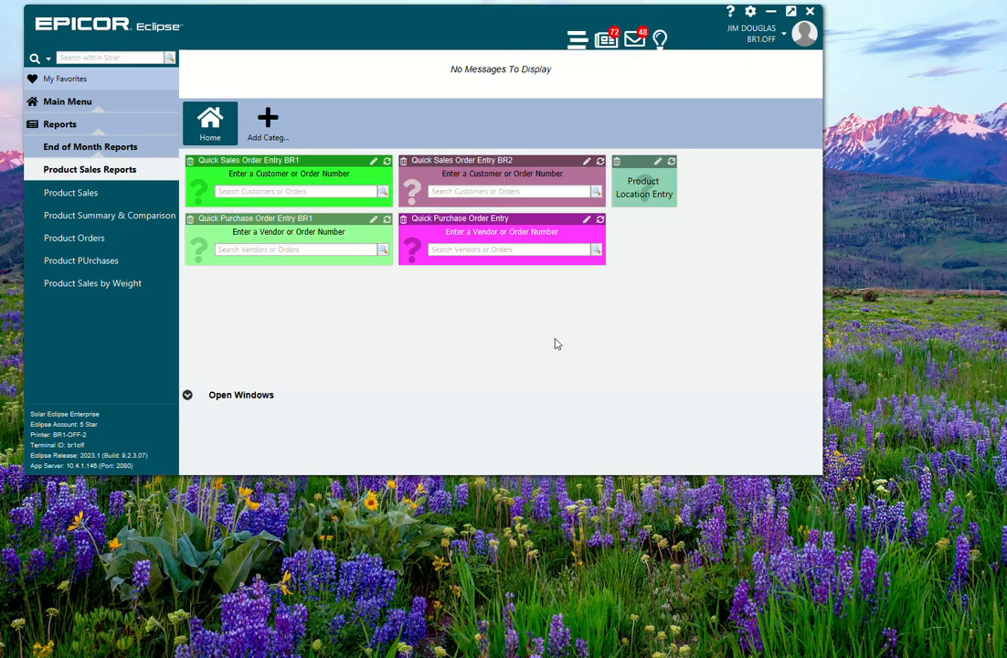
View the Product Sales Detail report for 01/01/2023 to 11/05/2024 from the report queue, examine its sales lines, and close it
click(607, 41)
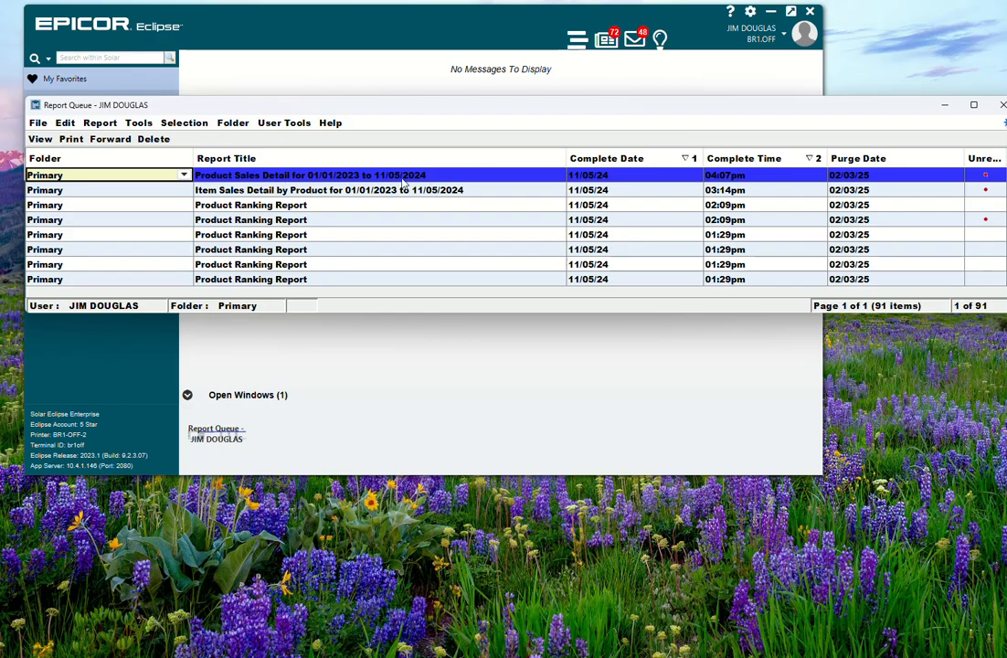
double_click(283, 176)
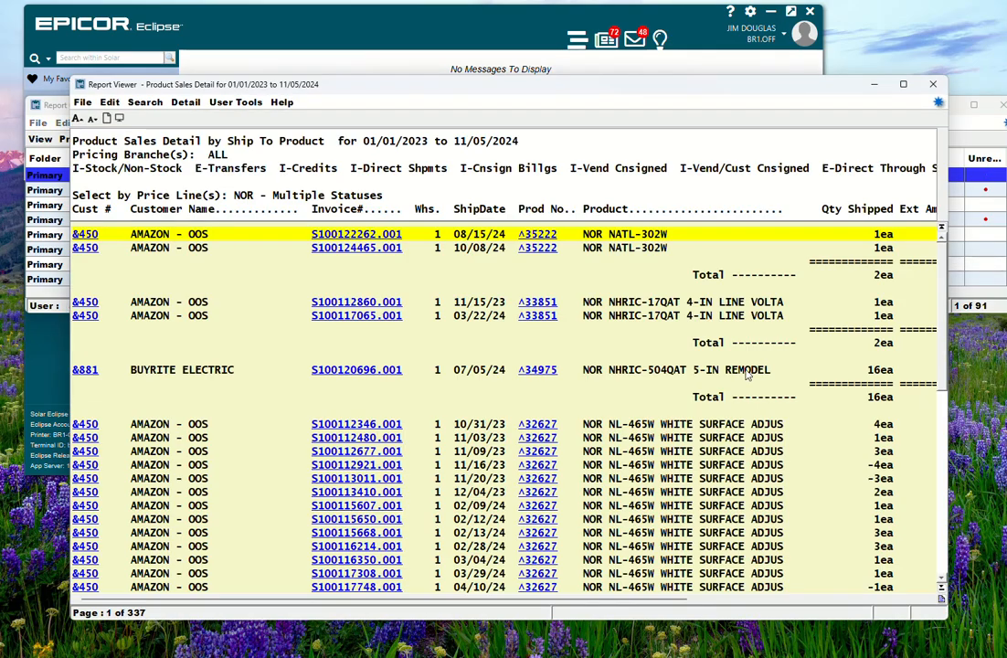
scroll(584, 352, down, 8)
scroll(587, 352, up, 8)
scroll(637, 345, down, 5)
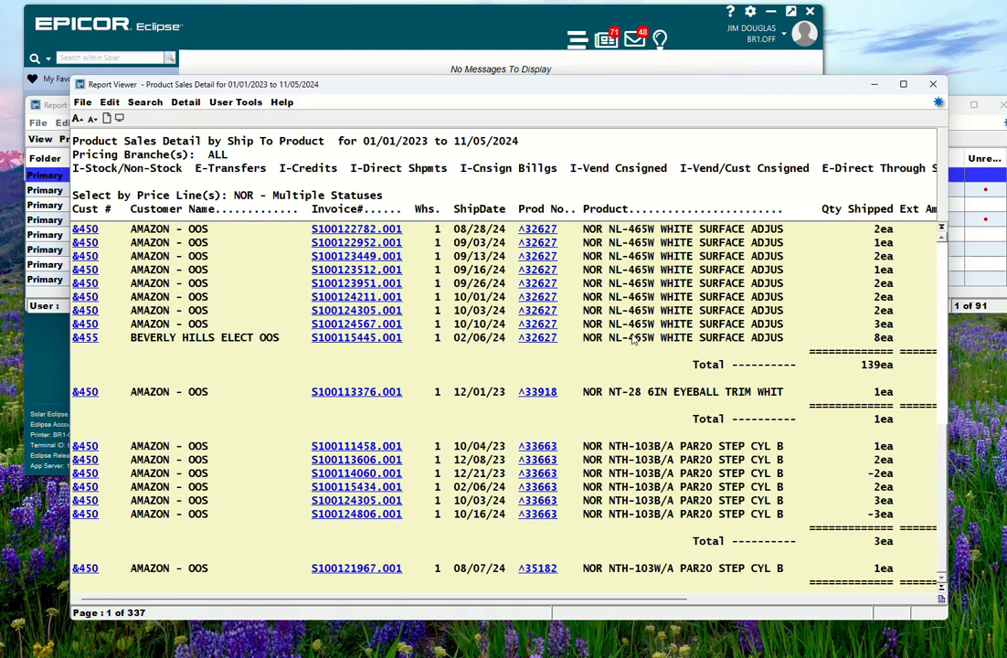
scroll(629, 338, up, 5)
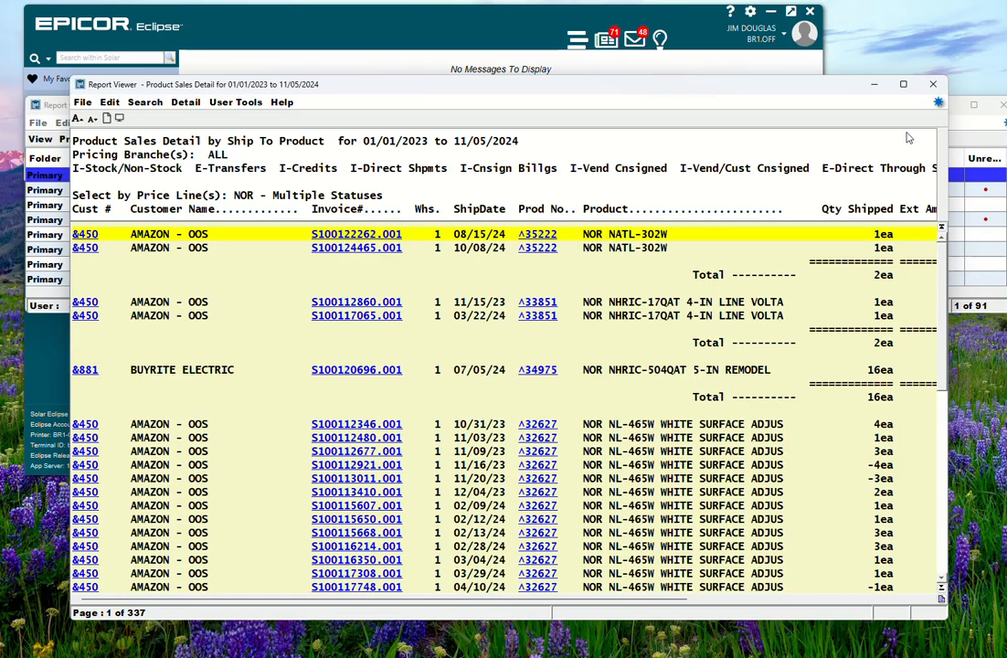
click(933, 85)
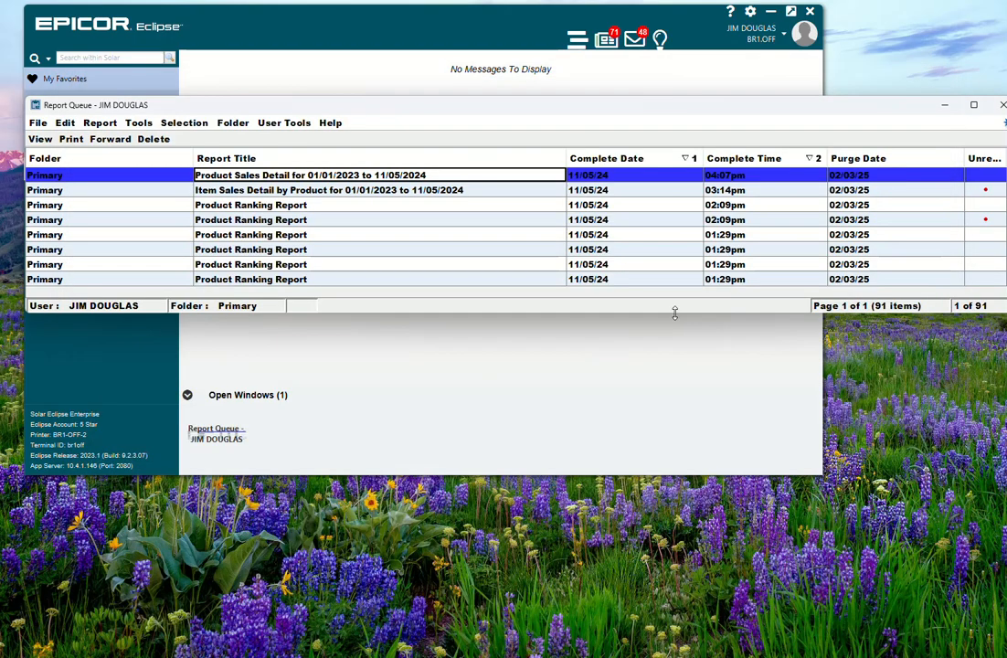
Start a download of the Product Sales Detail report for 01/01/2023 to 11/05/2024 and browse for its save location
click(139, 124)
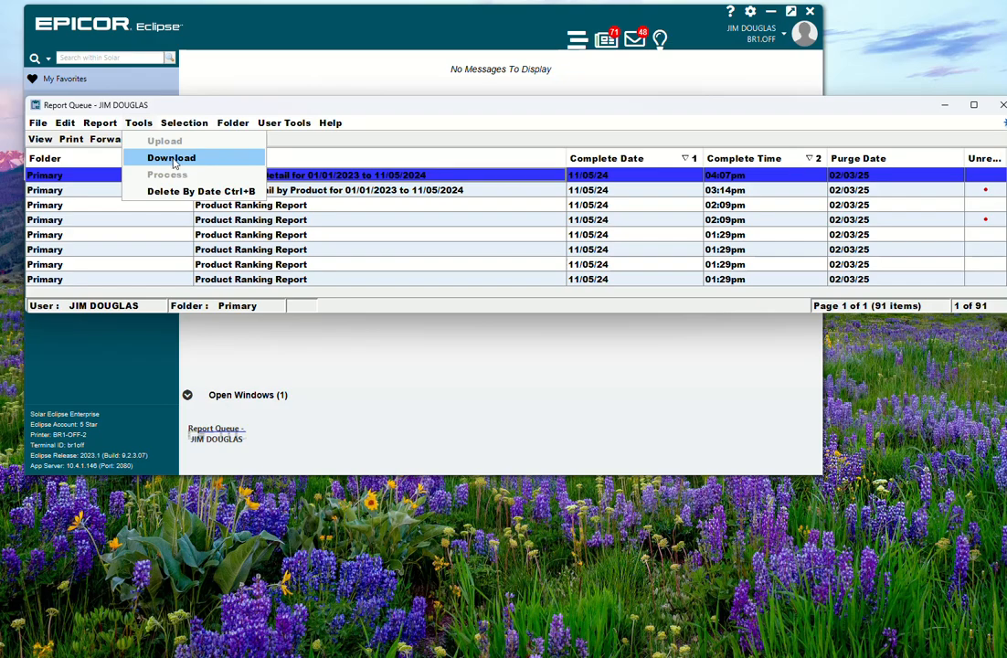
click(370, 161)
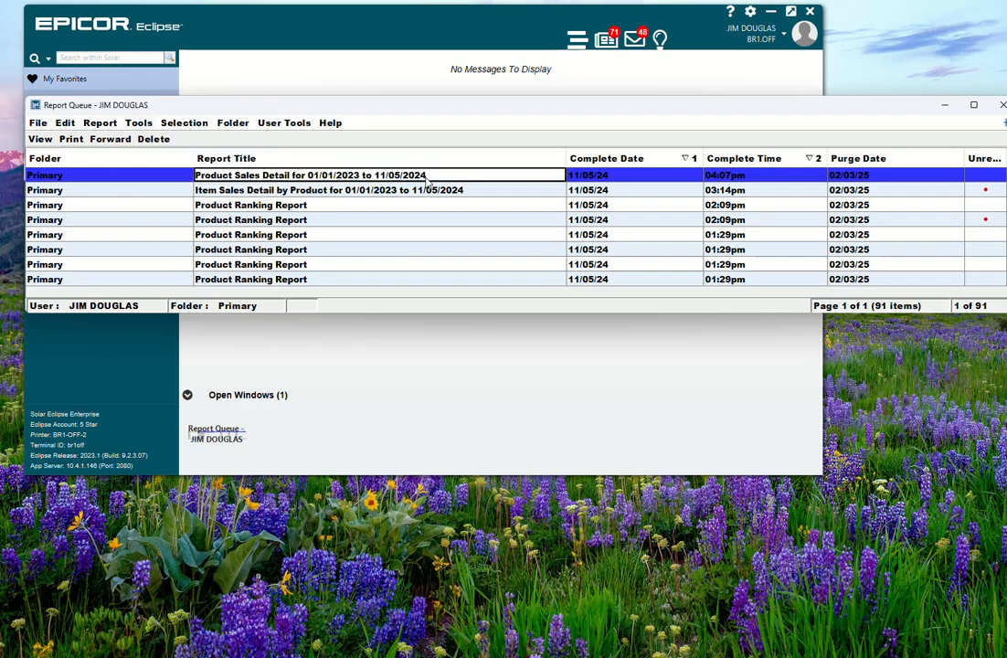
click(137, 124)
click(151, 156)
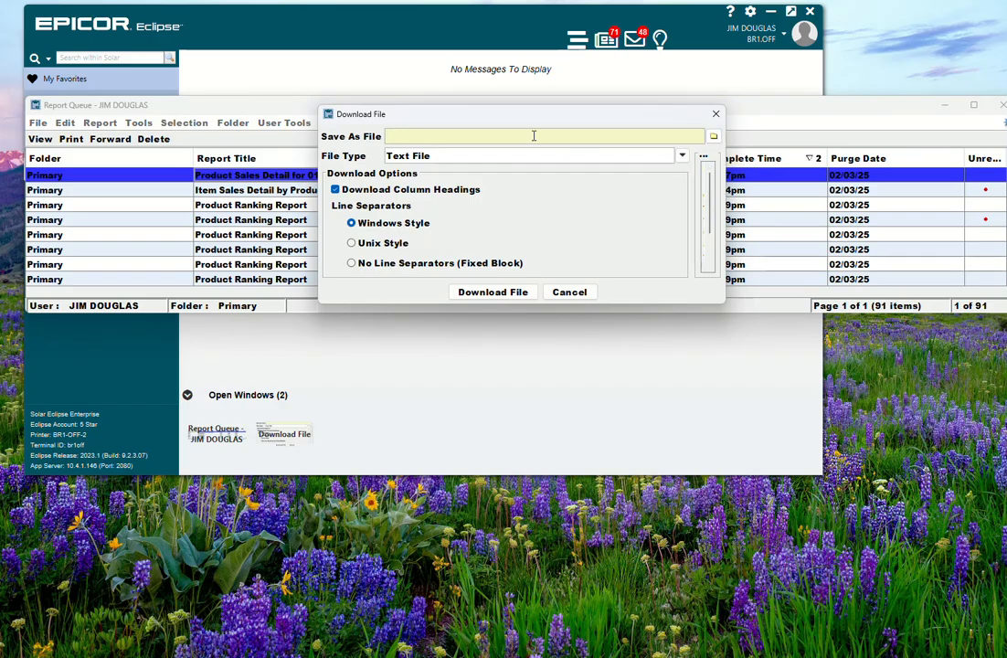
click(713, 137)
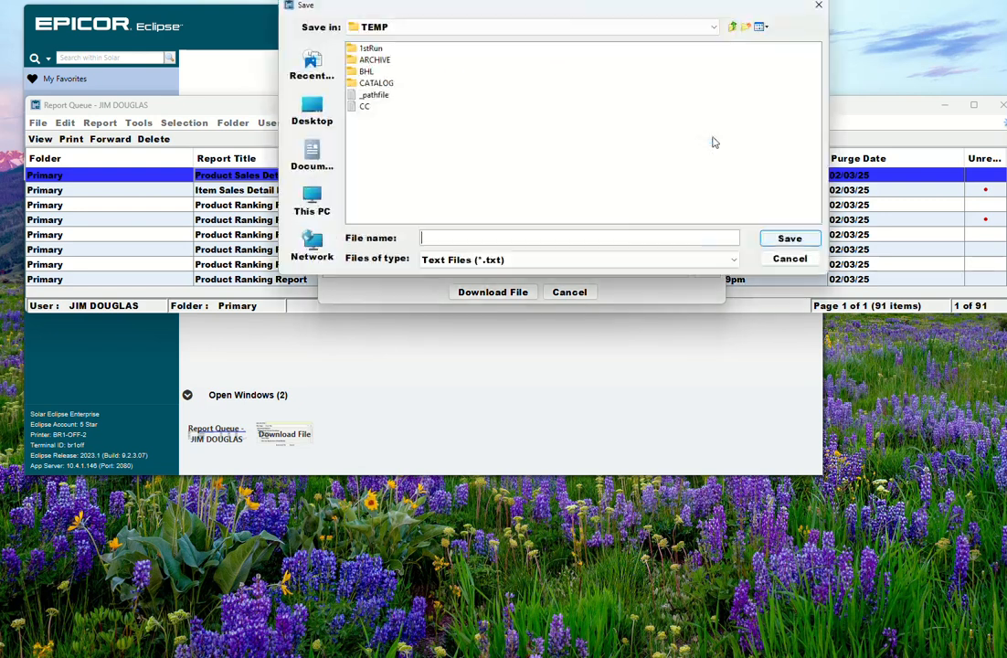
Name the download file PRODSLS-NOR-2024-11-05 and save it in the TEMP folder
drag(533, 13, 486, 183)
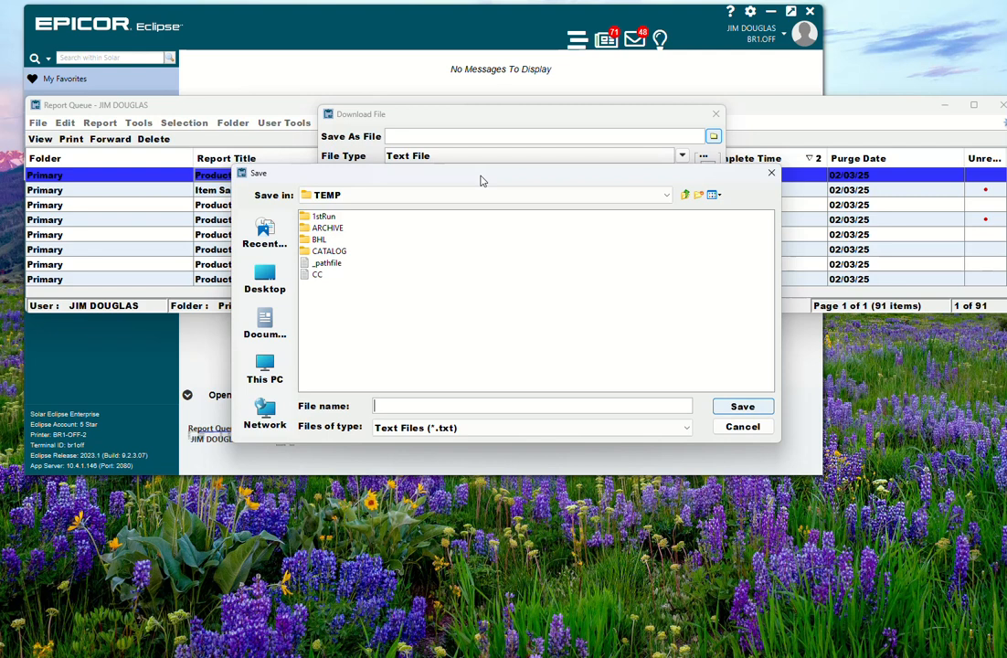
text(PRODSLS)
text(-NOR)
text(-2)
text(024)
text(11)
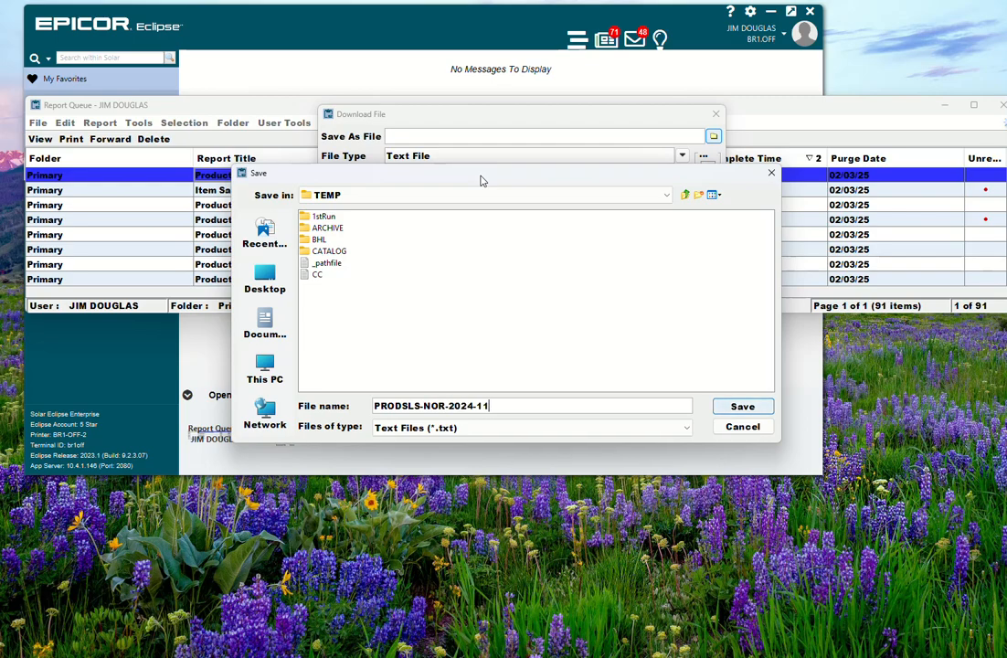
text(-05)
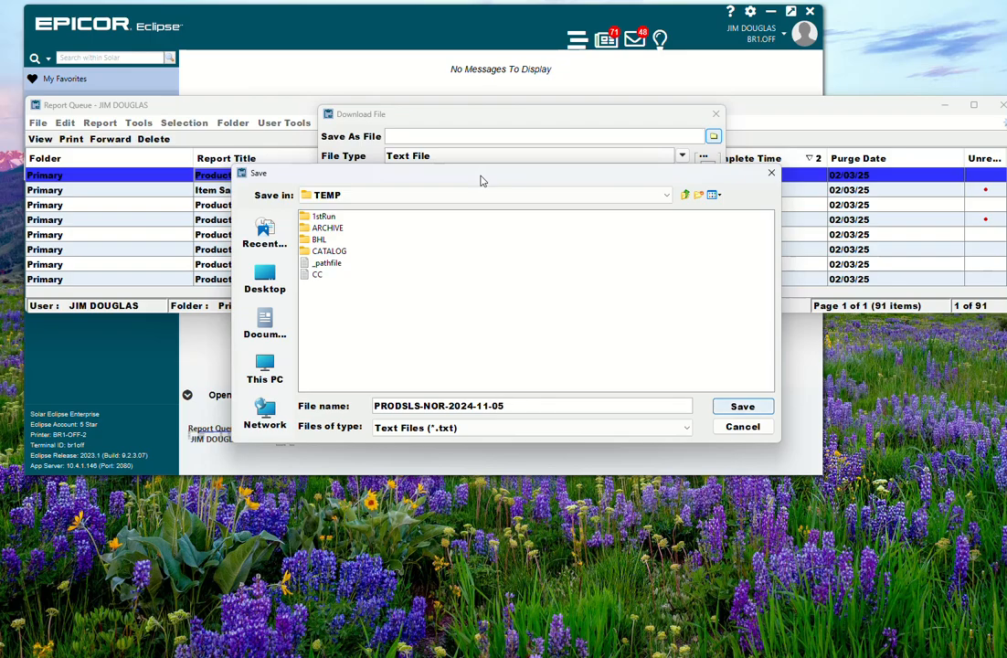
click(757, 413)
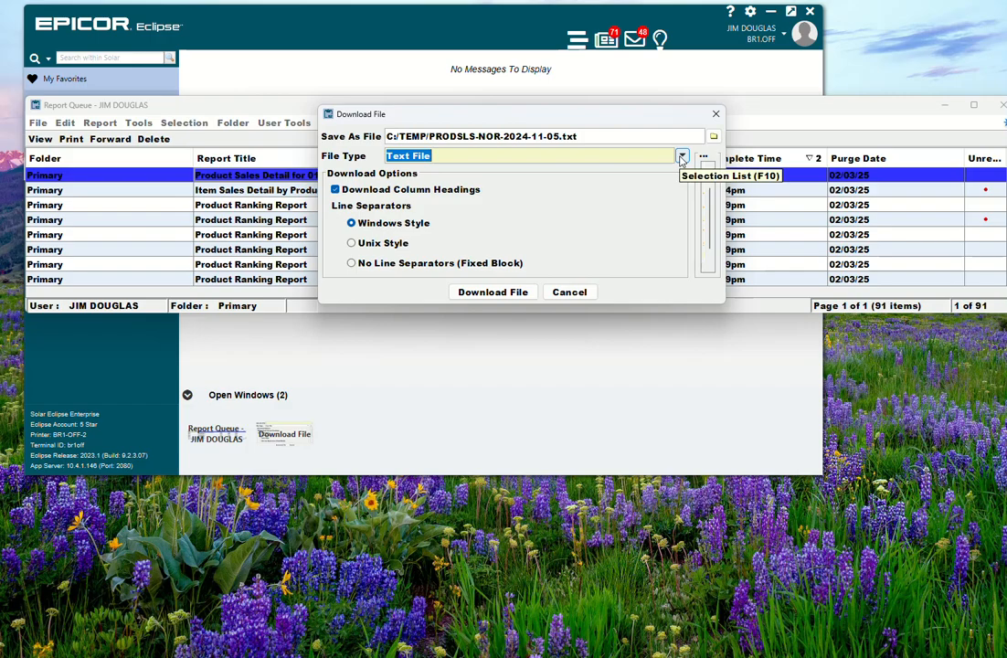
Download the report with the Text File type and acknowledge the completion message
click(682, 157)
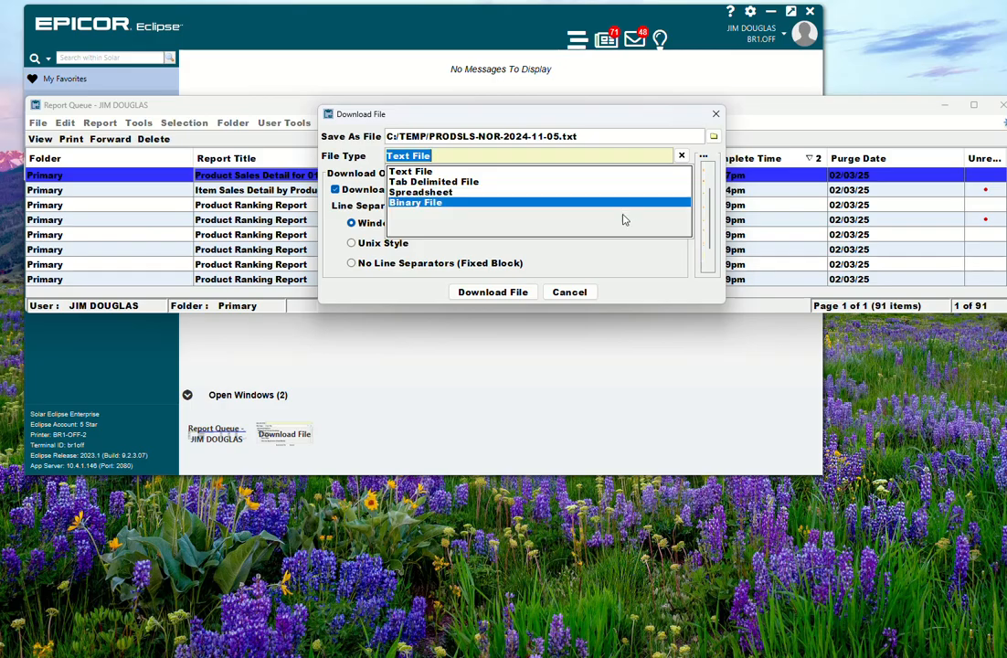
click(530, 172)
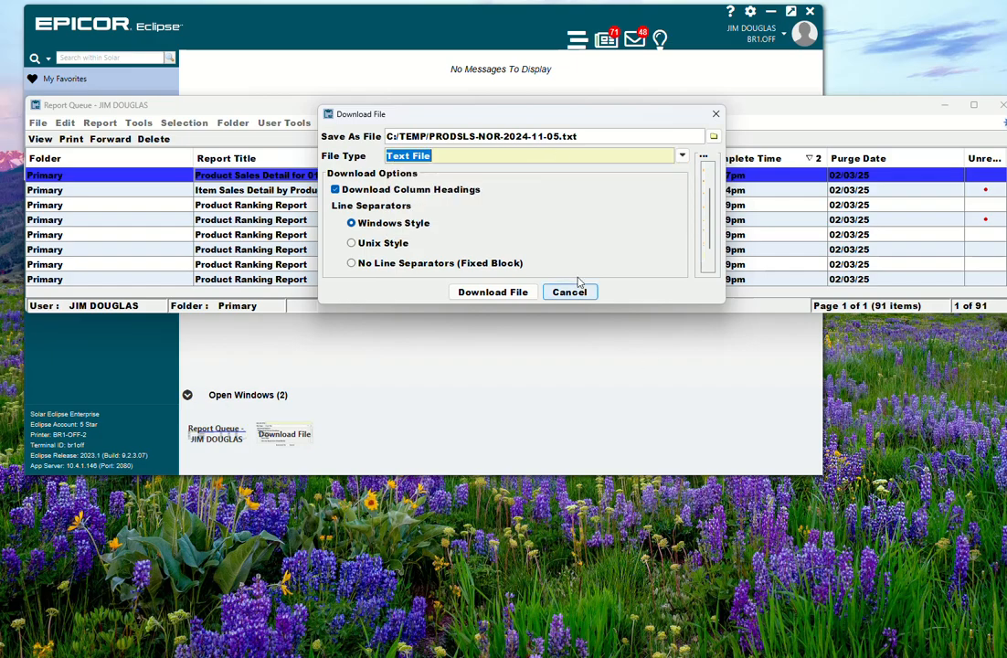
click(494, 293)
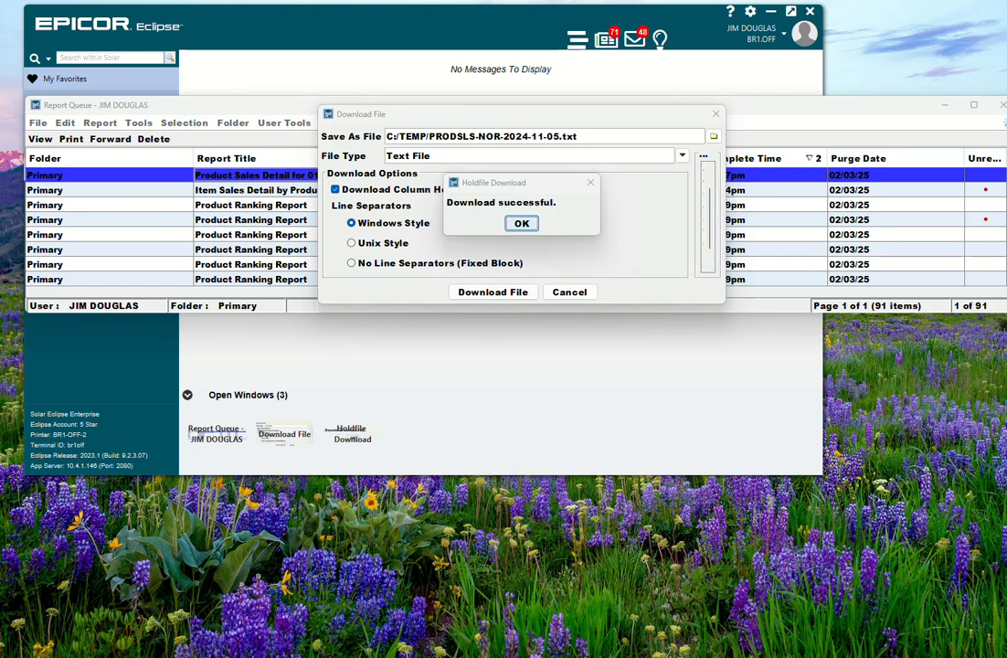
click(521, 225)
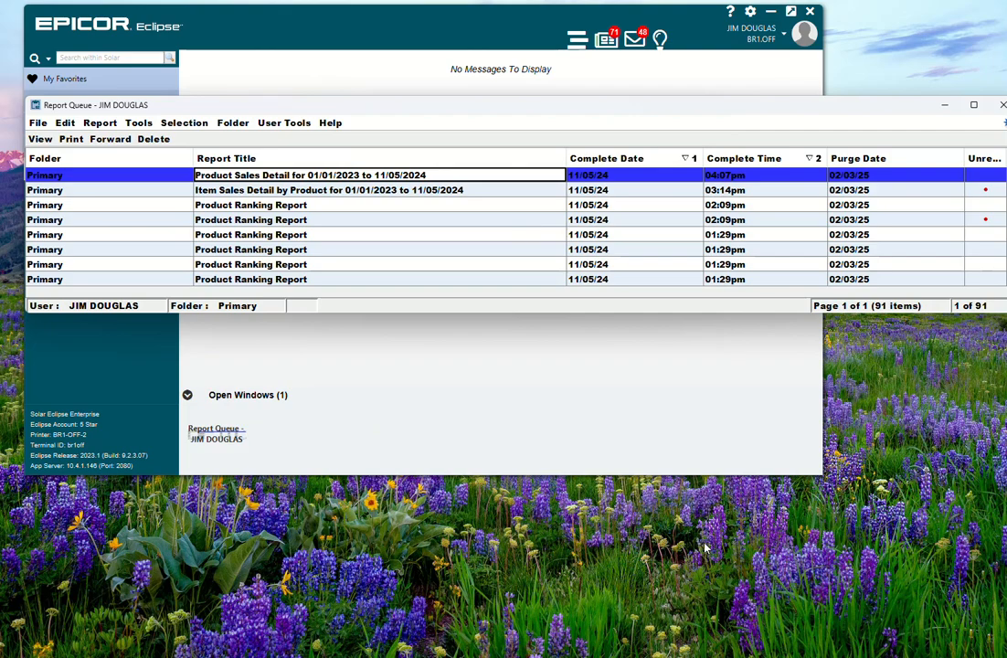
Switch to the TEMP folder in File Explorer and open the PRODSLS-NOR-2024-11-05 text document
mouse_move(587, 657)
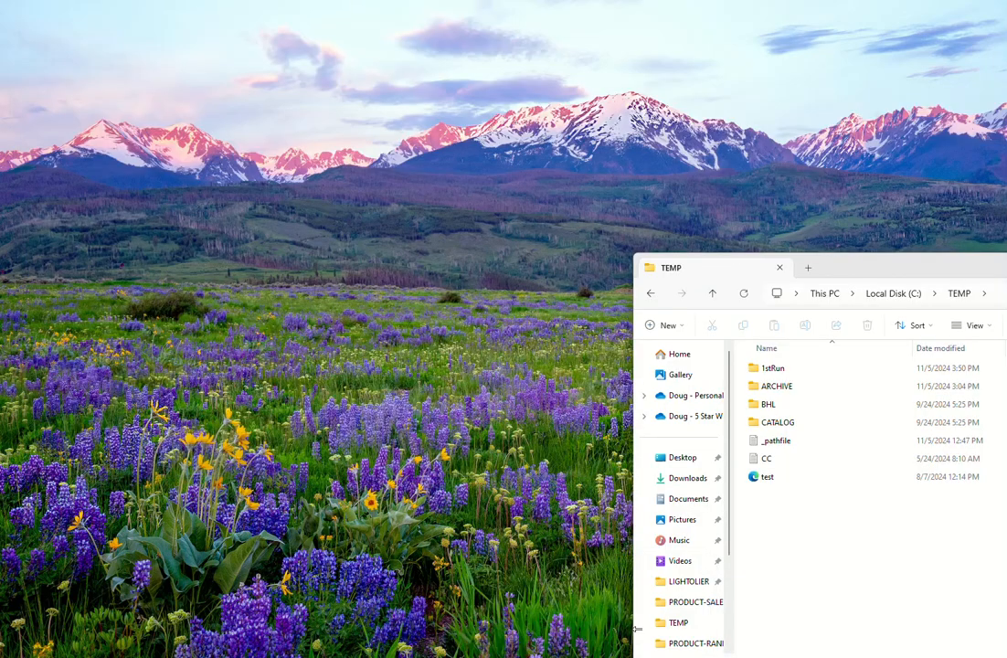
click(639, 621)
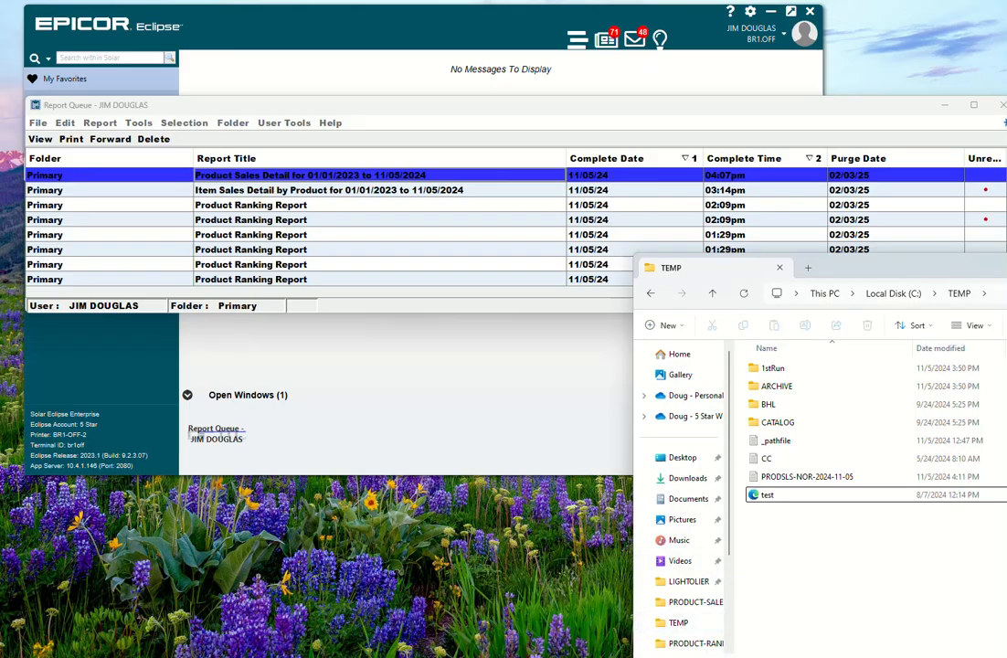
drag(877, 268, 651, 128)
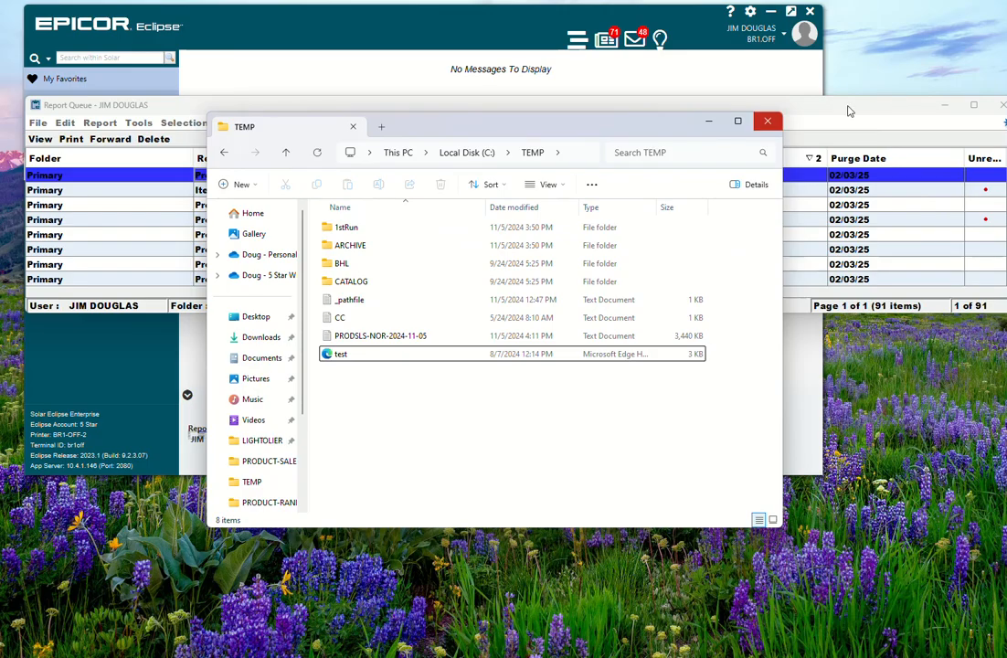
click(408, 338)
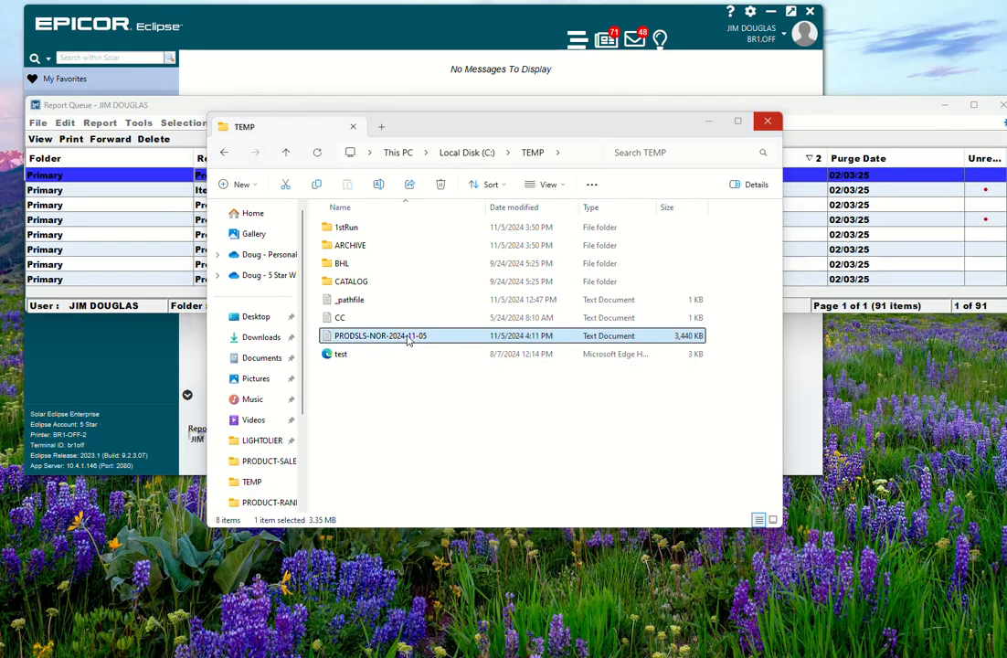
double_click(408, 338)
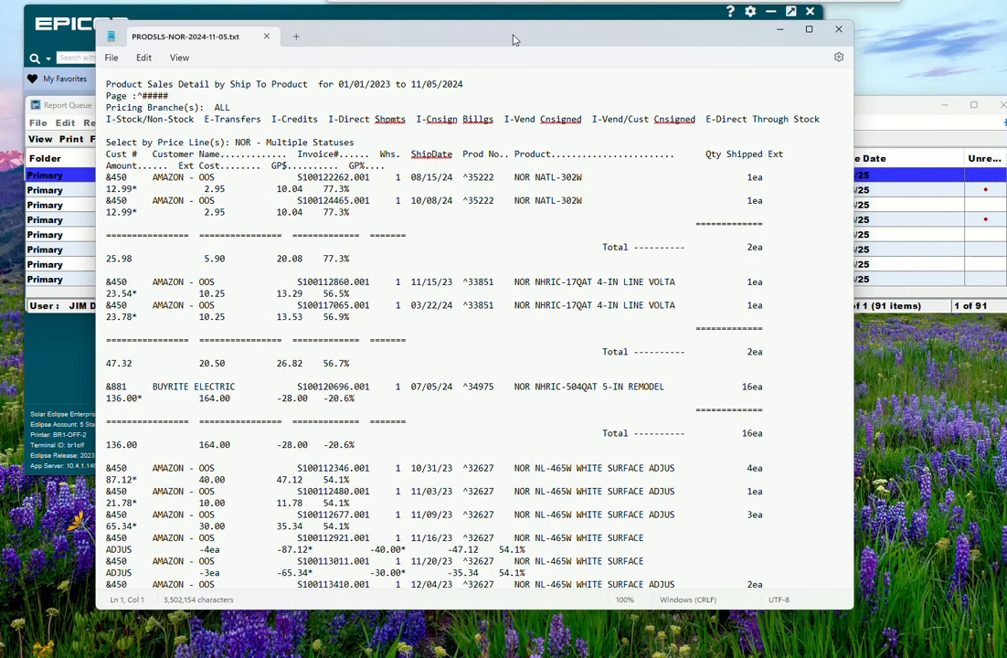
Turn off word wrap in the PRODSLS-NOR-2024-11-05 text file and make its window narrower
drag(514, 41, 511, 47)
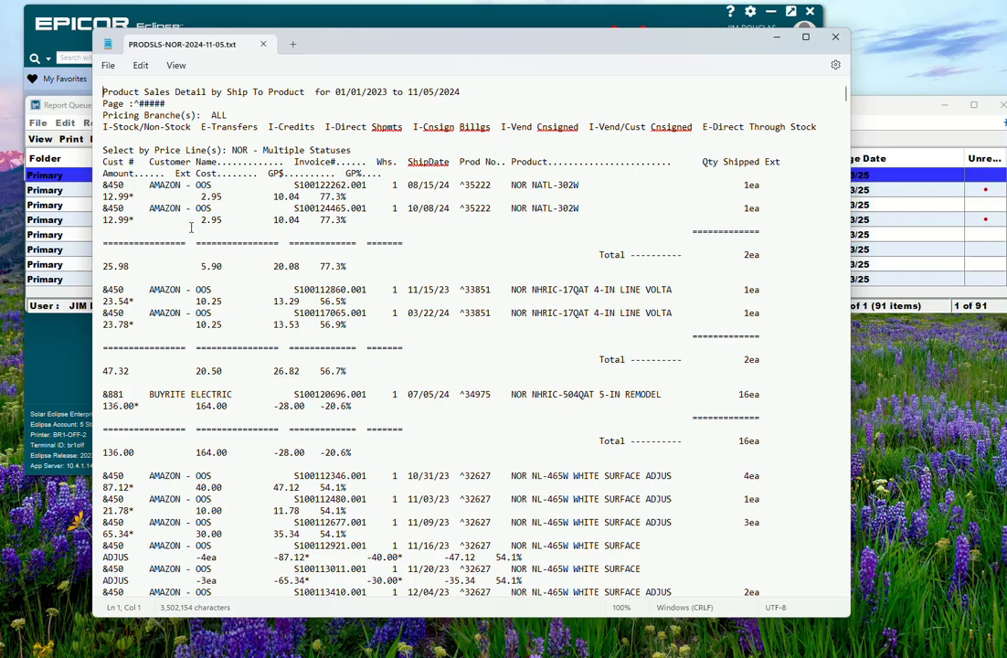
click(177, 66)
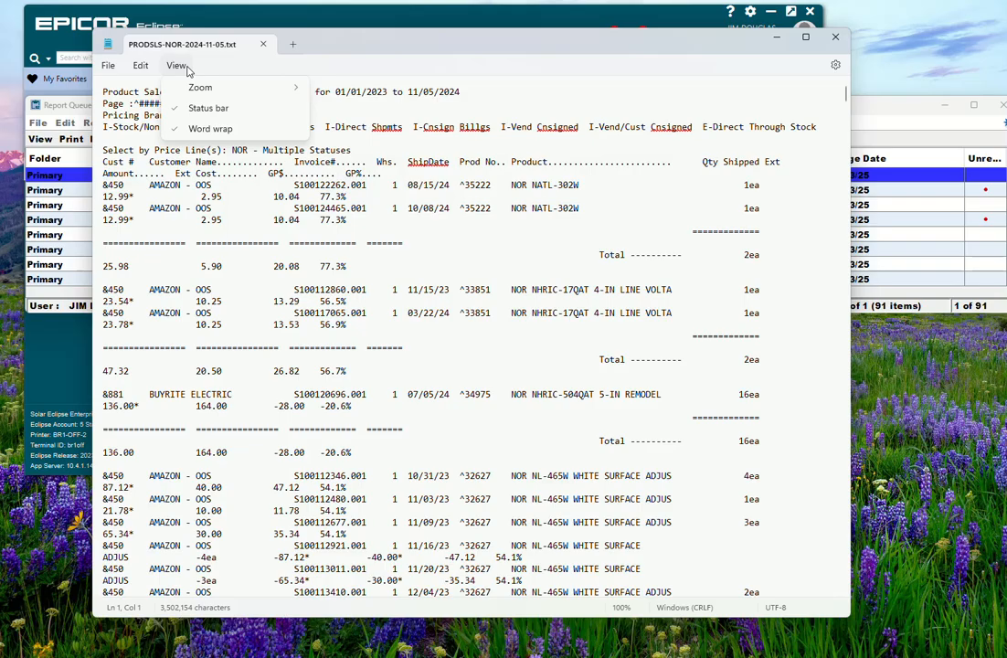
click(179, 128)
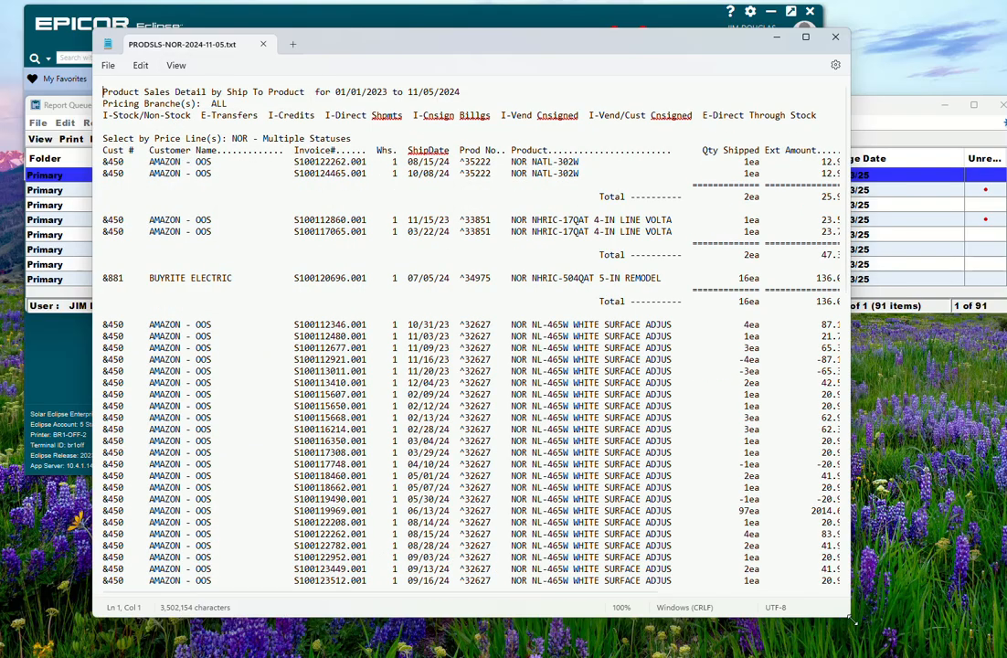
drag(850, 621, 800, 622)
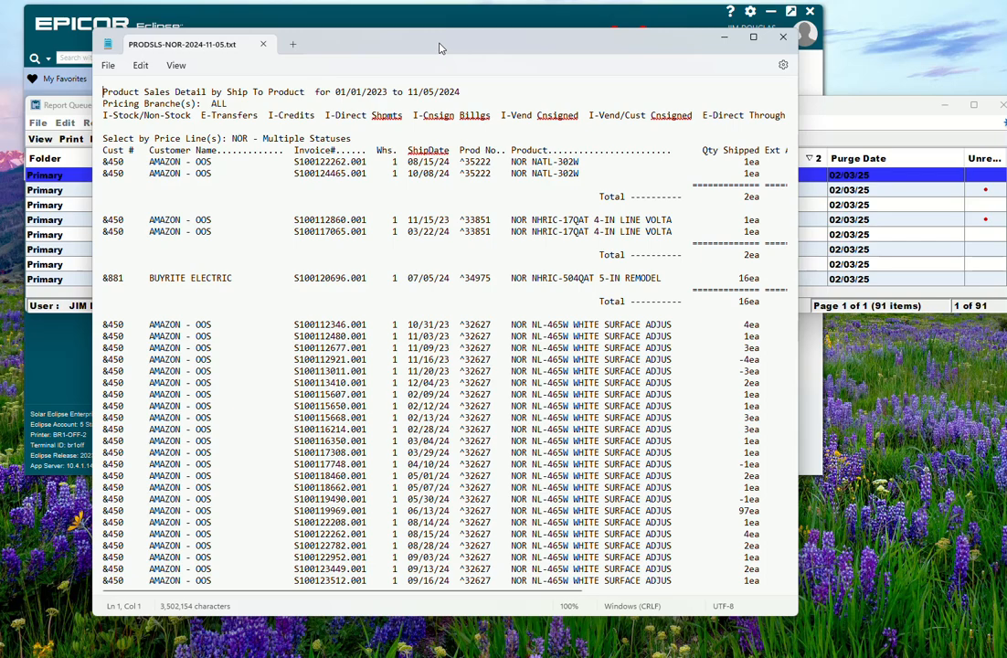
drag(439, 48, 482, 66)
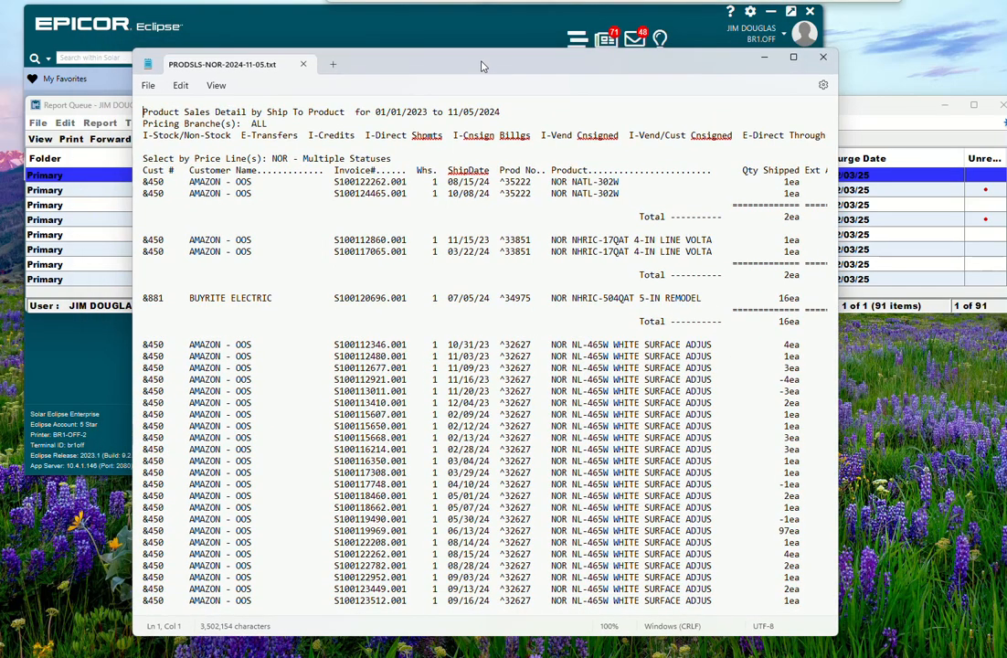
Minimize the text file and TEMP folder windows, and close the report queue
click(768, 60)
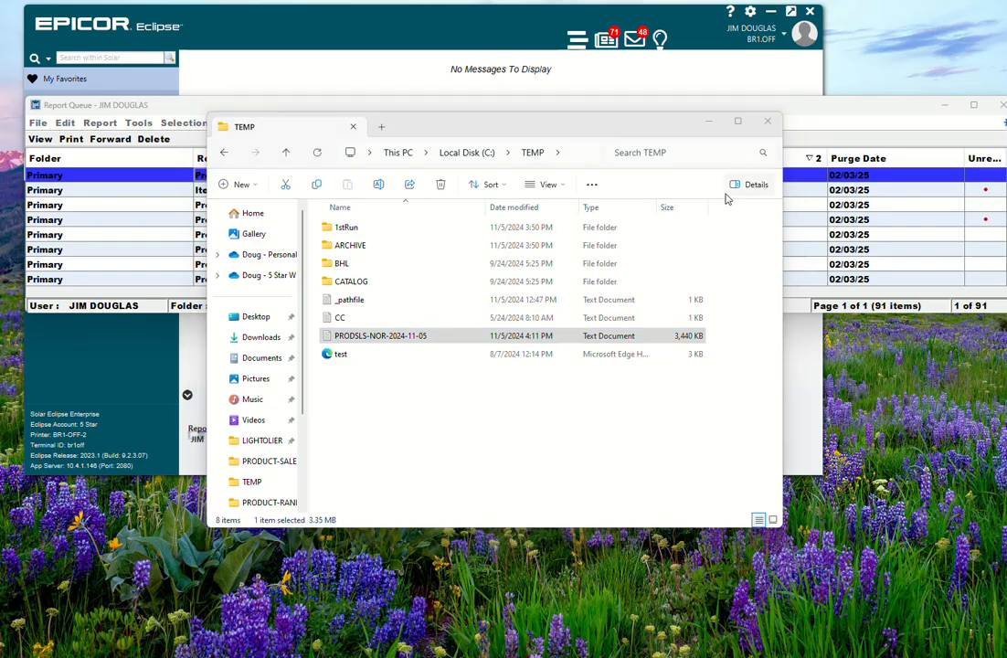
click(709, 122)
click(1001, 105)
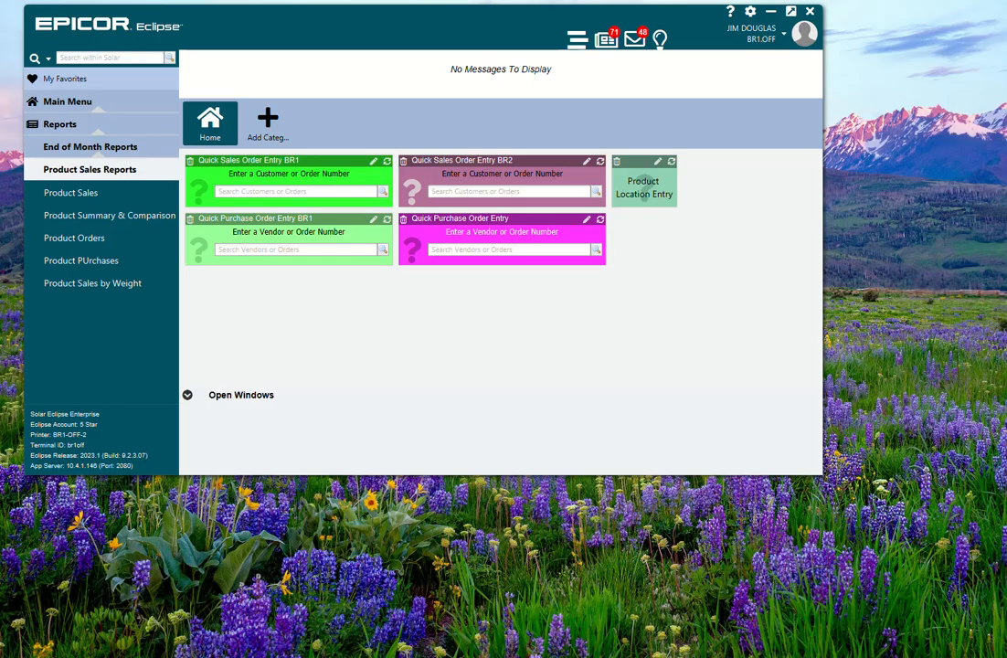
Switch to Visual Studio Code and start debugging the script cmd-prod-sls-det-txt-xlsx-A6.py
drag(2, 46, 732, 27)
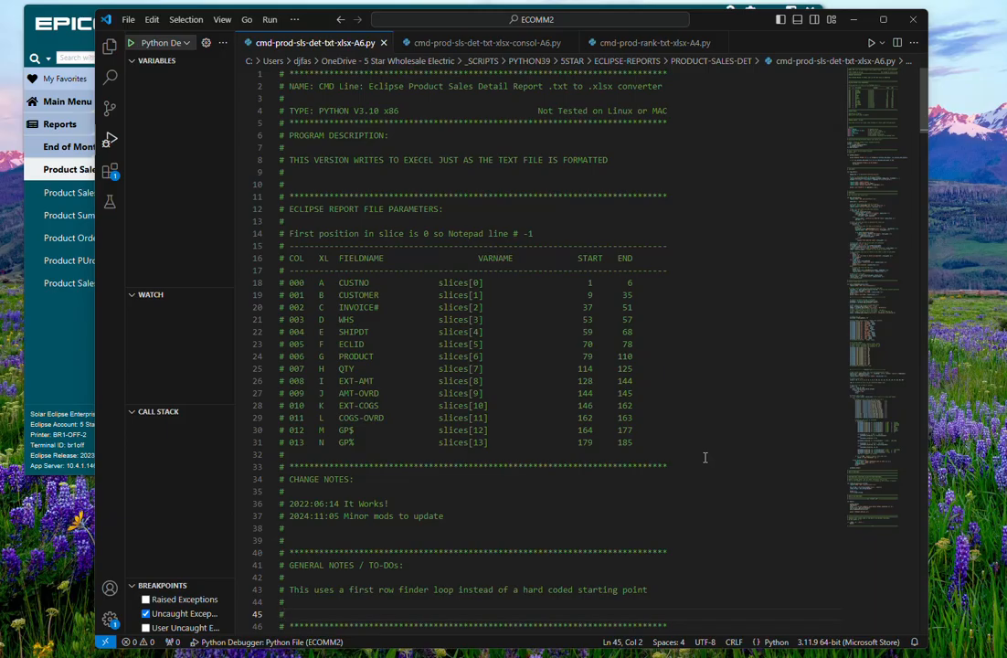
click(515, 50)
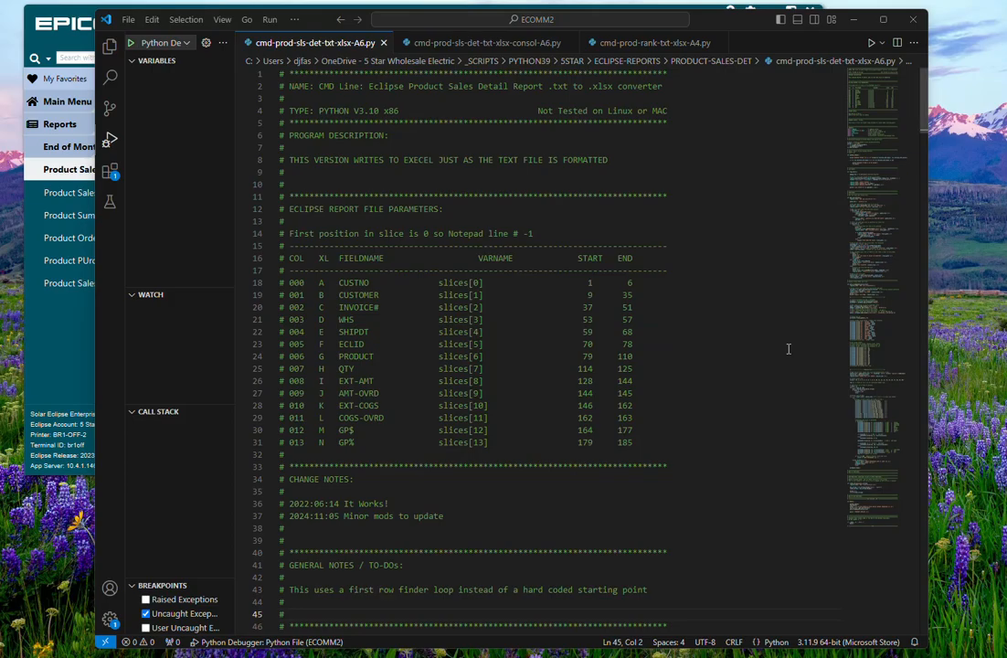
click(269, 20)
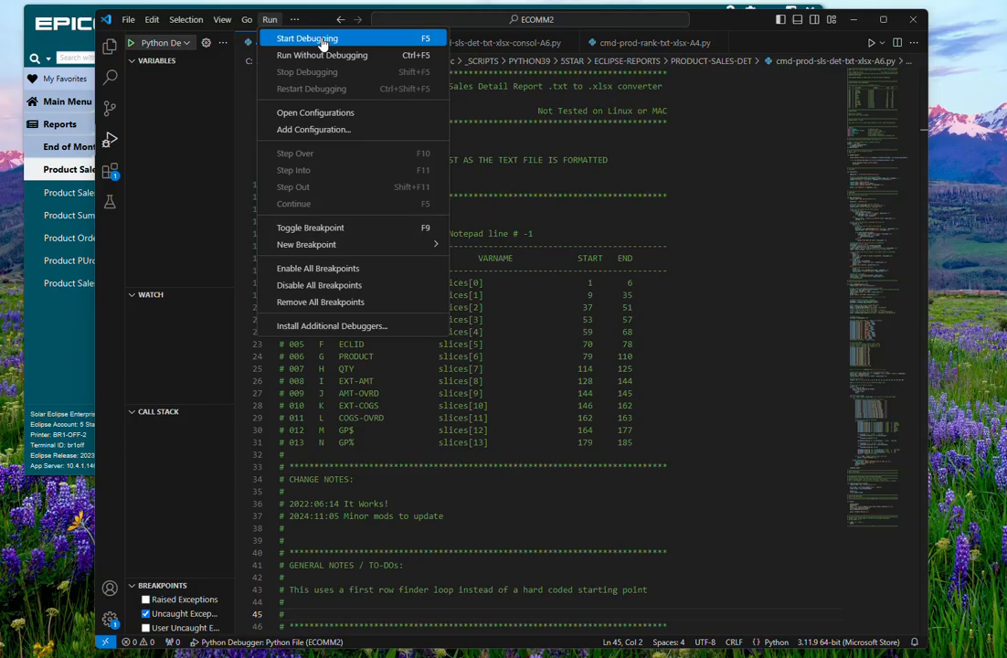
click(322, 44)
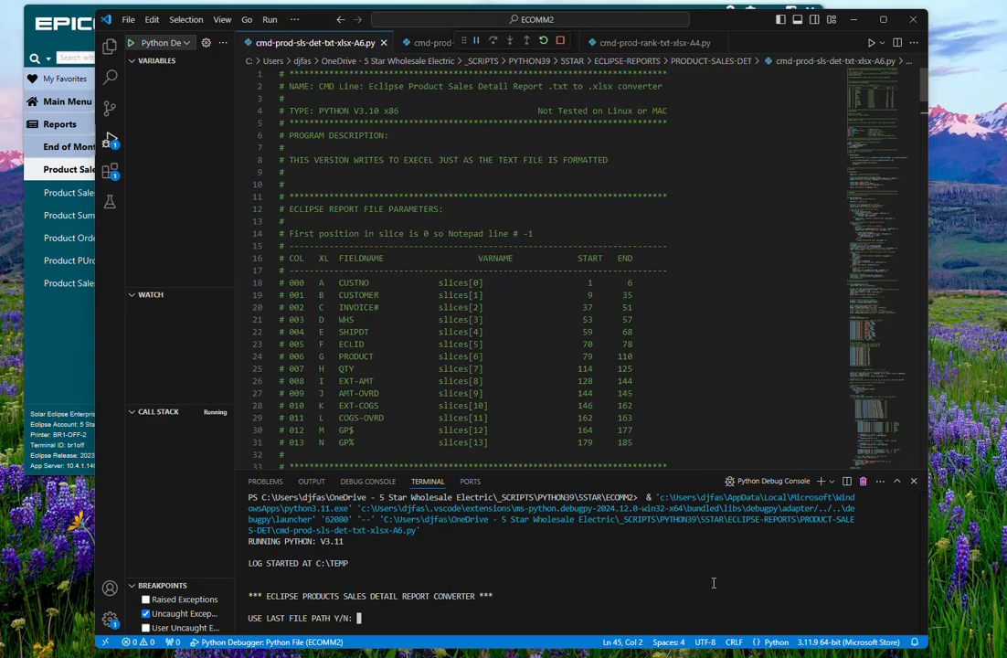
Answer N to reusing the last file path, enter C:\TEMP, and select PRODSLS-NOR-2024-11-05.txt for conversion
text(Y)
key(BackSpace)
text(N)
key(Return)
text(C:)
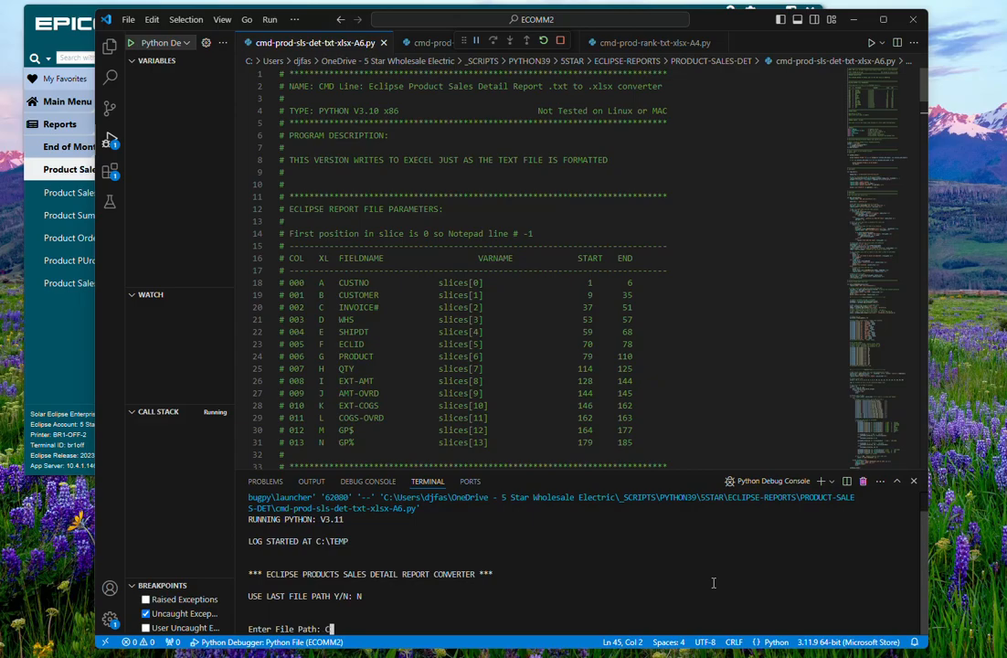
text(\TEMP)
key(Return)
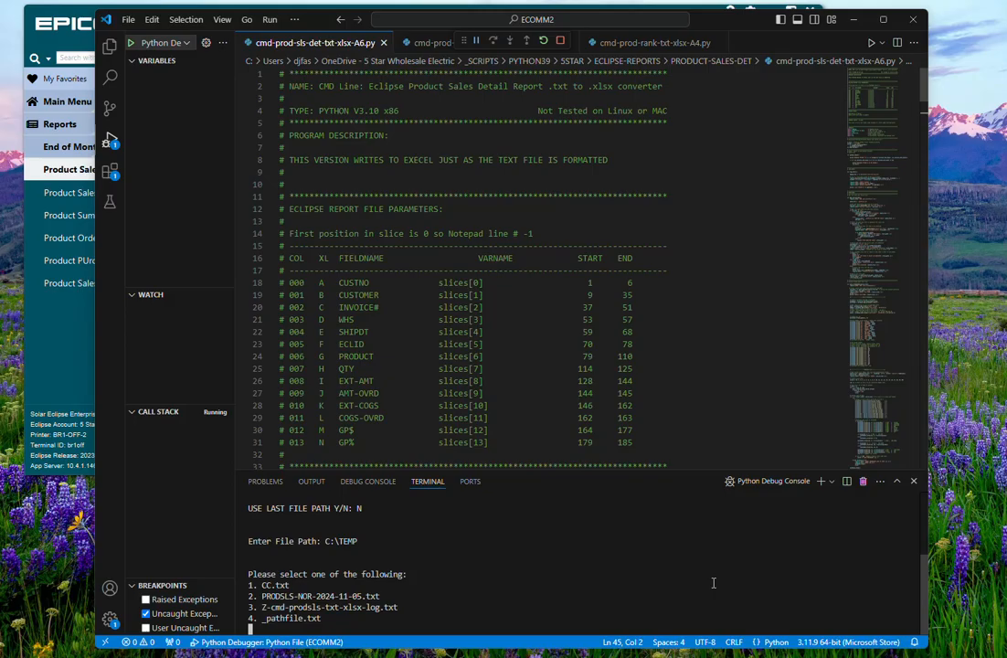
text(2)
key(Return)
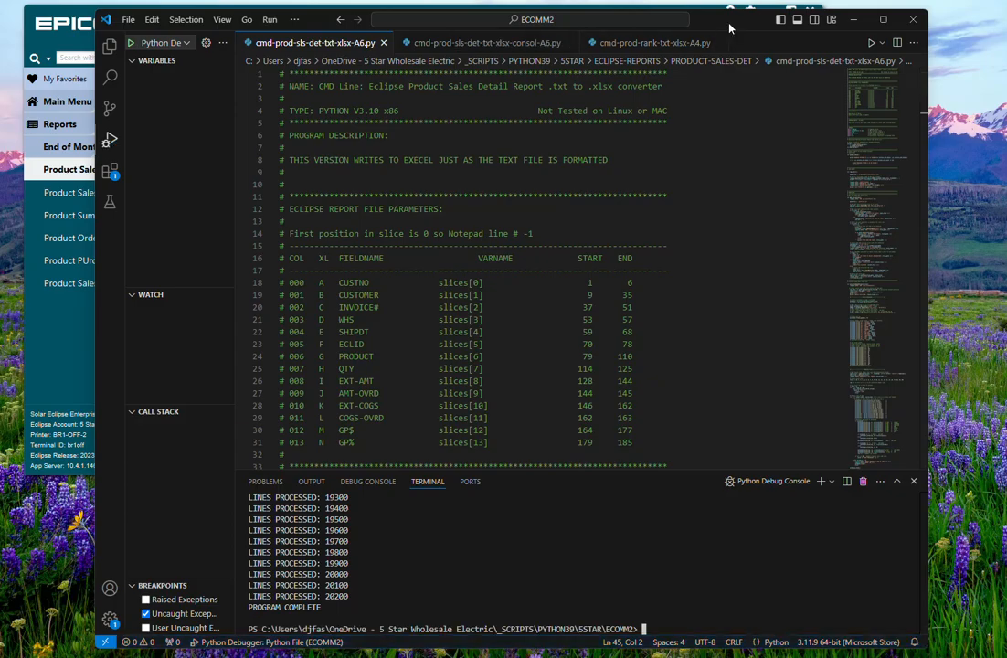
Minimize the code editor and open the converted PRODSLS-NOR-2024-11-05 Excel worksheet from the TEMP folder
click(853, 19)
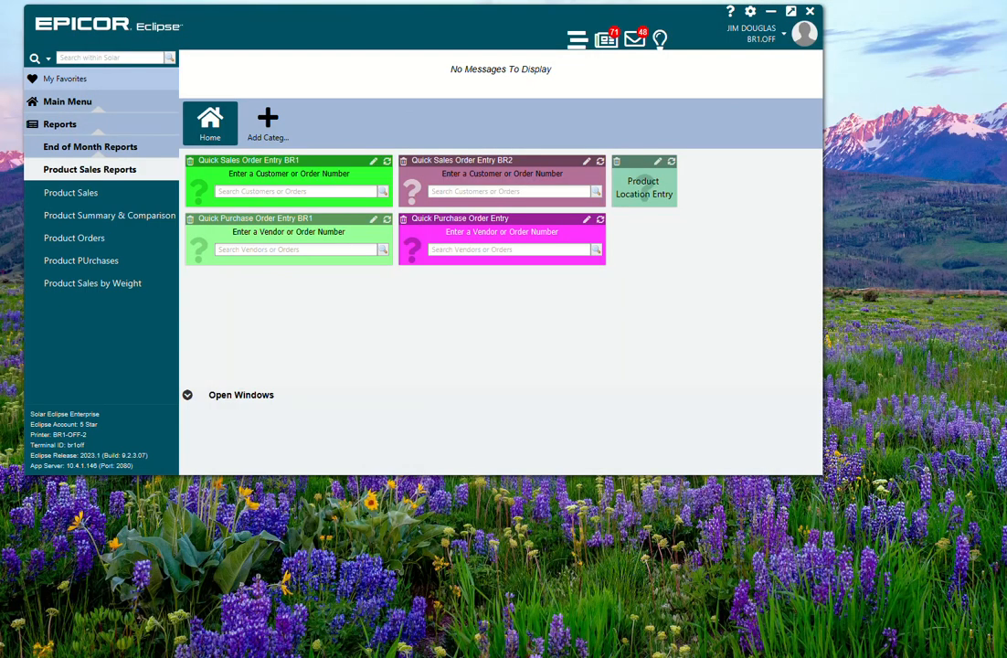
mouse_move(572, 656)
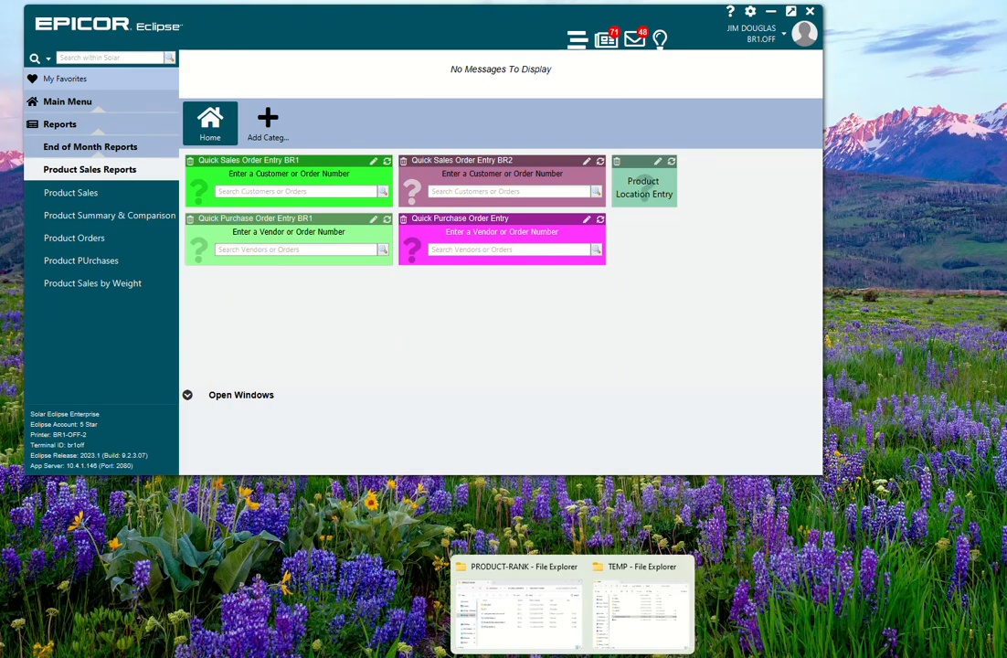
click(609, 581)
click(402, 355)
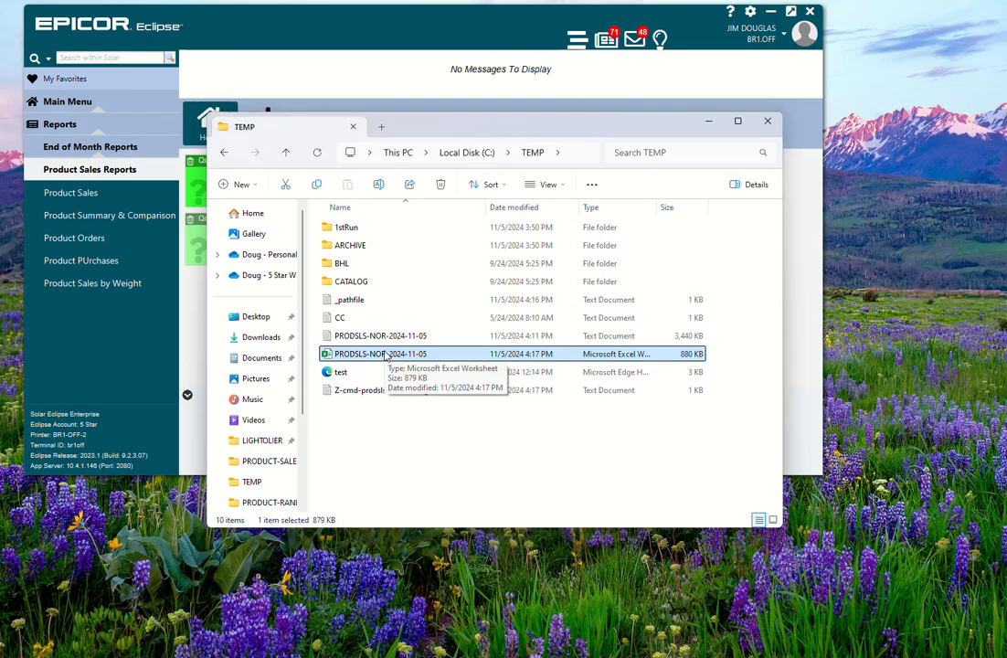
click(517, 579)
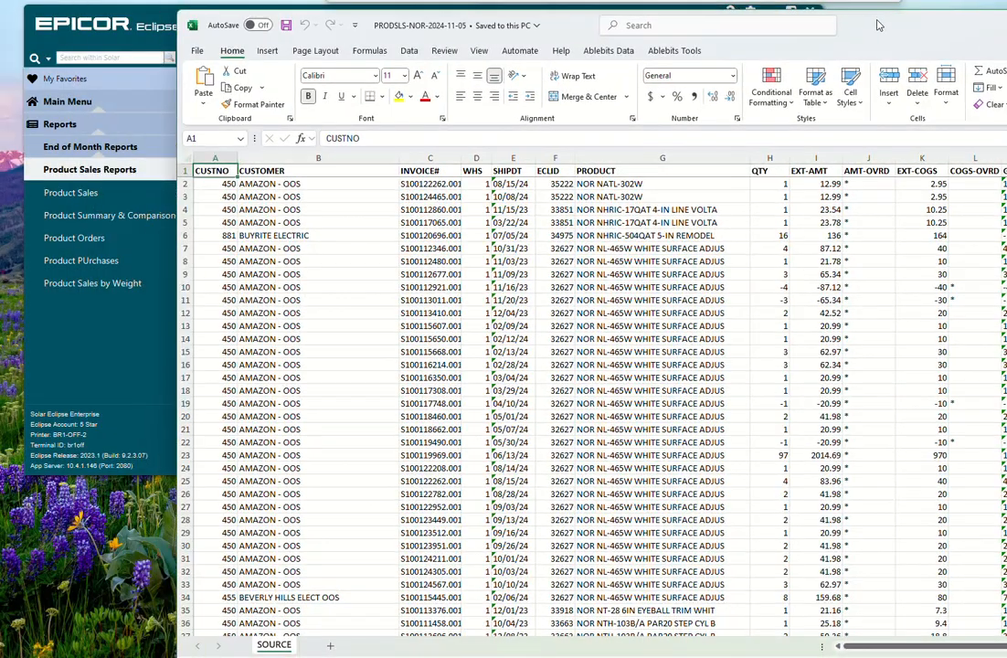
Examine the product sales lines in the converted SOURCE sheet, including the first NL-465W row and the columns through GP%, and close the workbook
drag(879, 26, 1004, 24)
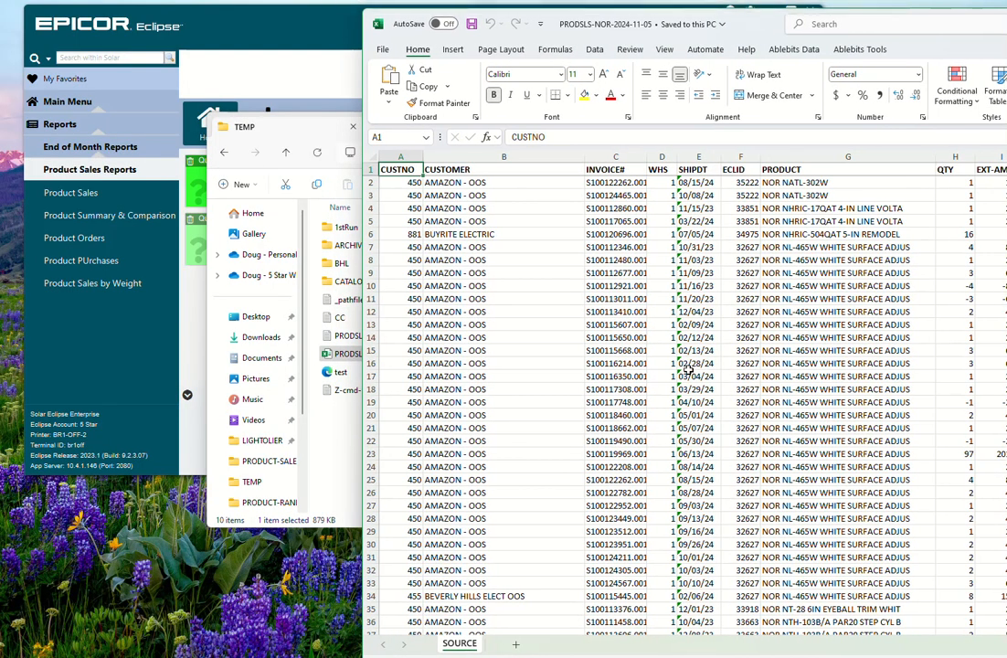
scroll(687, 371, down, 1)
scroll(701, 345, up, 1)
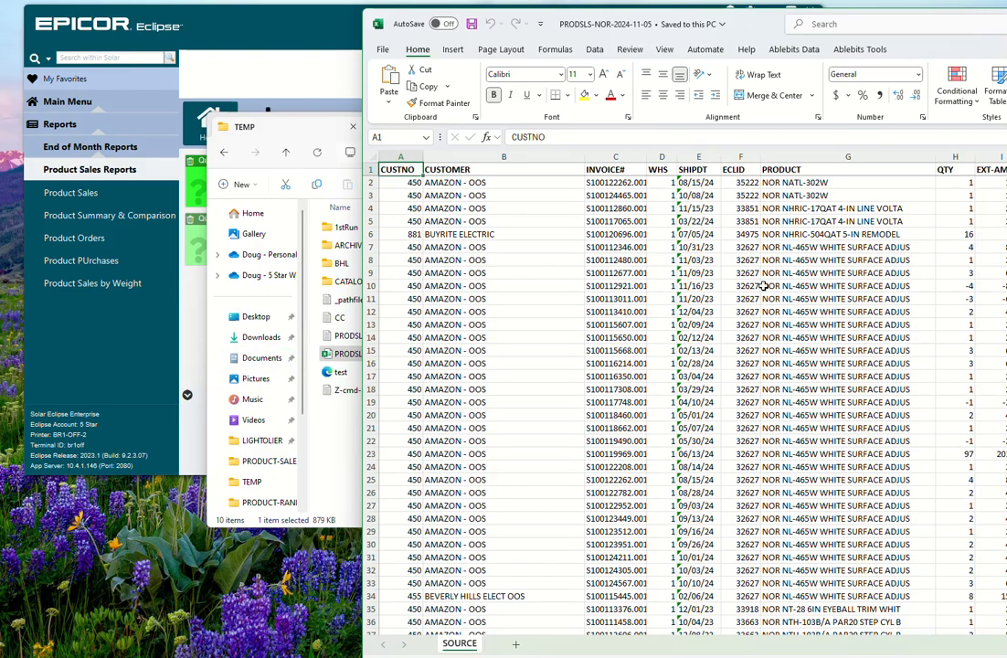
click(438, 221)
click(369, 247)
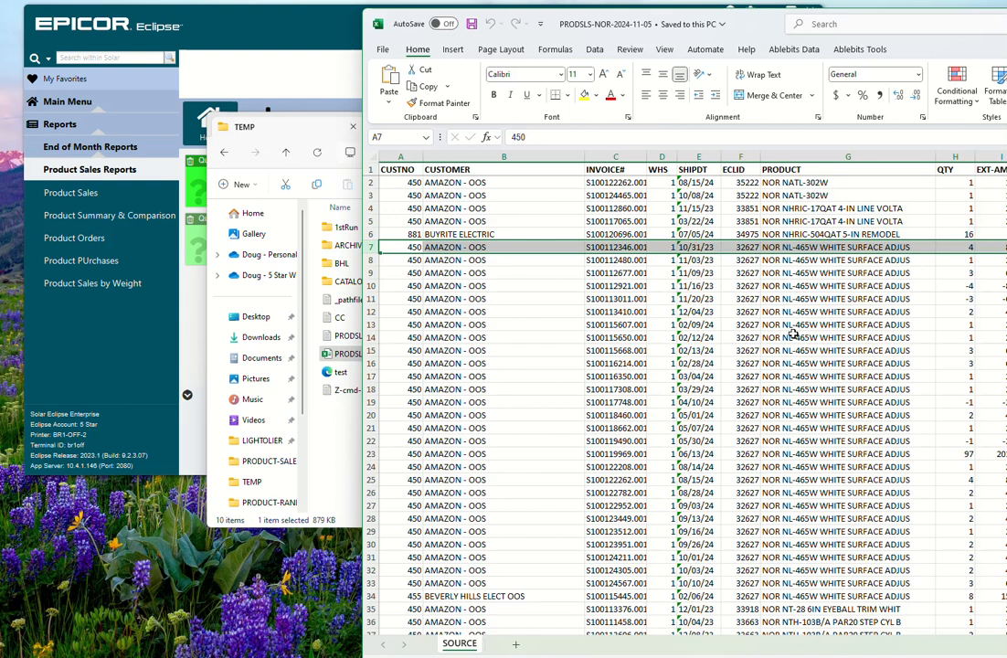
click(827, 570)
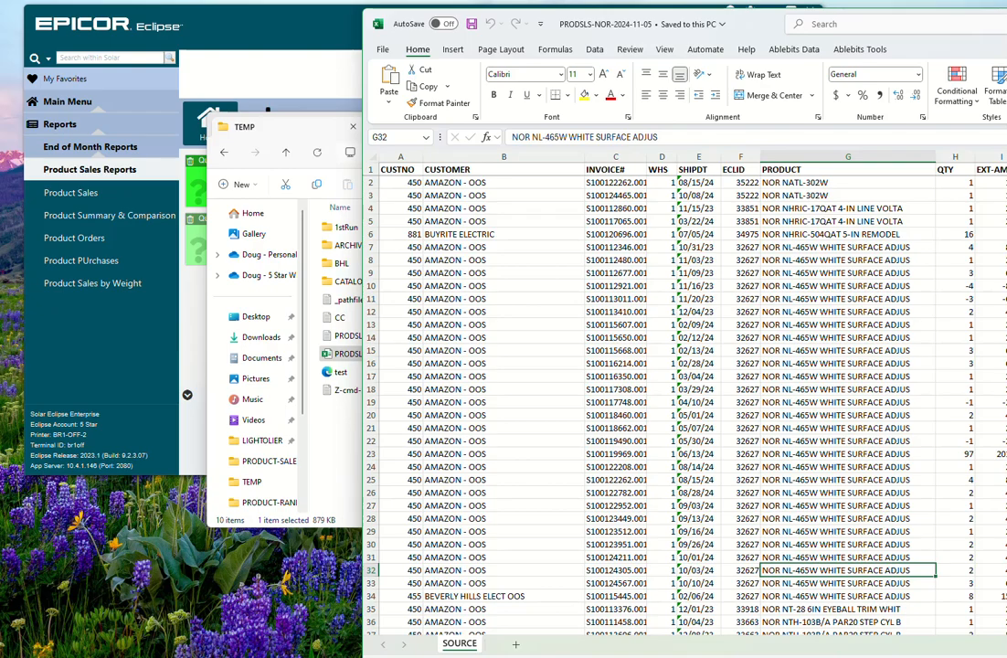
drag(749, 24, 147, 87)
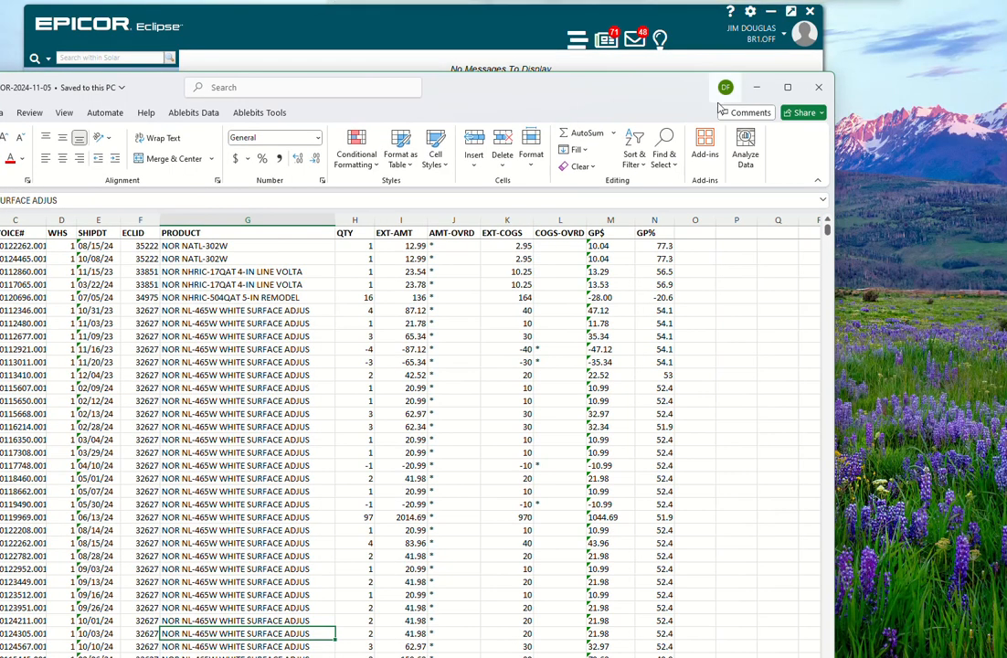
click(819, 88)
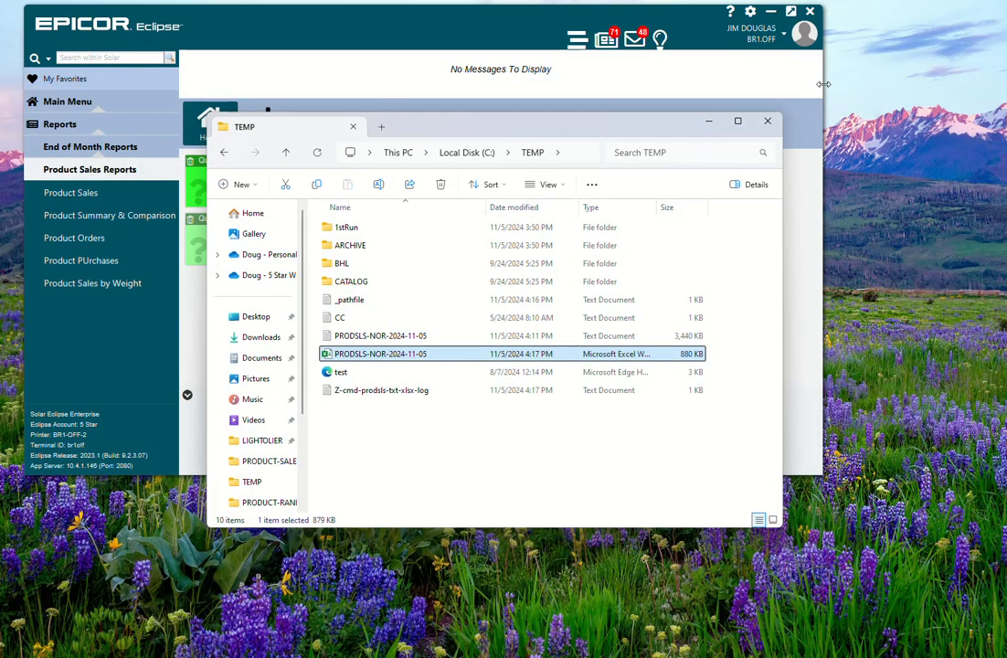
Rename the converted Excel workbook in the TEMP folder to PRODSLS-NOR-2024-11-05-A
click(436, 354)
key(End)
text(-)
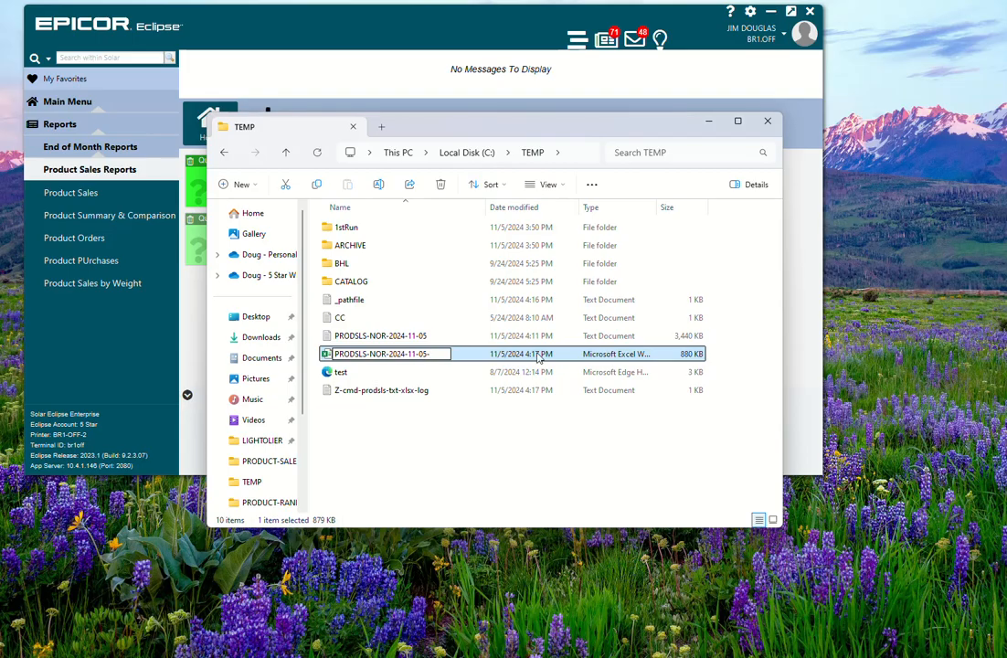
text(a)
key(BackSpace)
text(A)
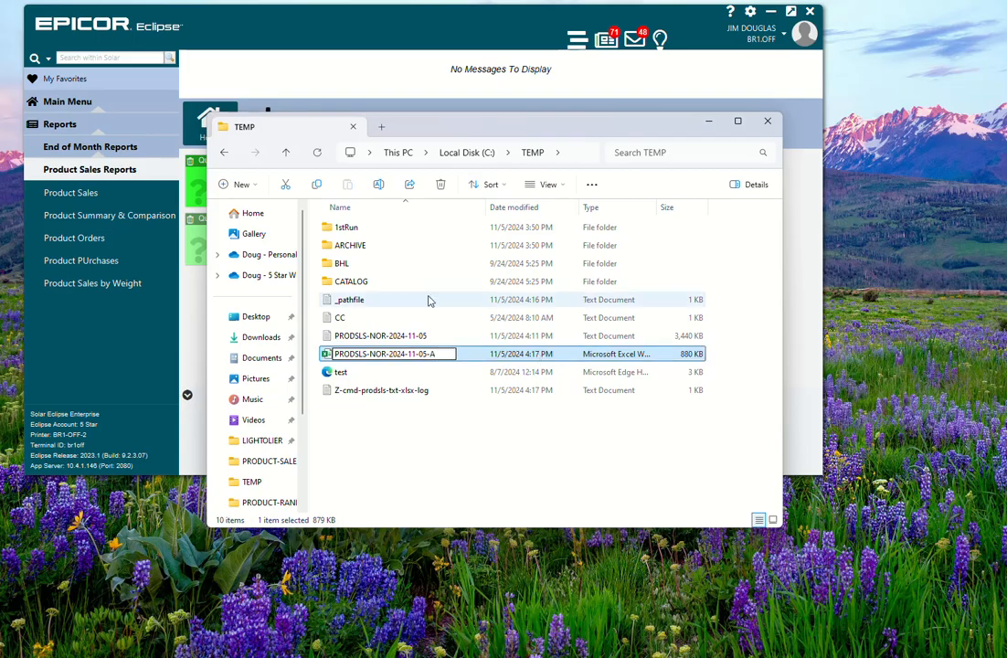
click(476, 437)
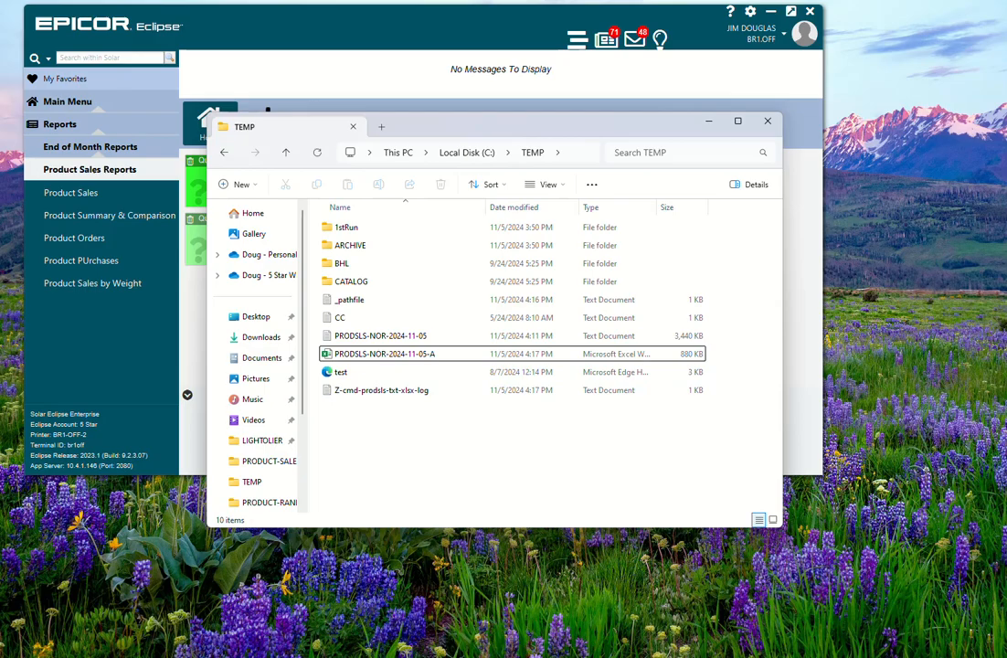
Switch to Visual Studio Code, discard the old terminal session, and start debugging cmd-prod-sls-det-txt-xlsx-consol-A6.py
drag(0, 50, 704, 40)
click(479, 55)
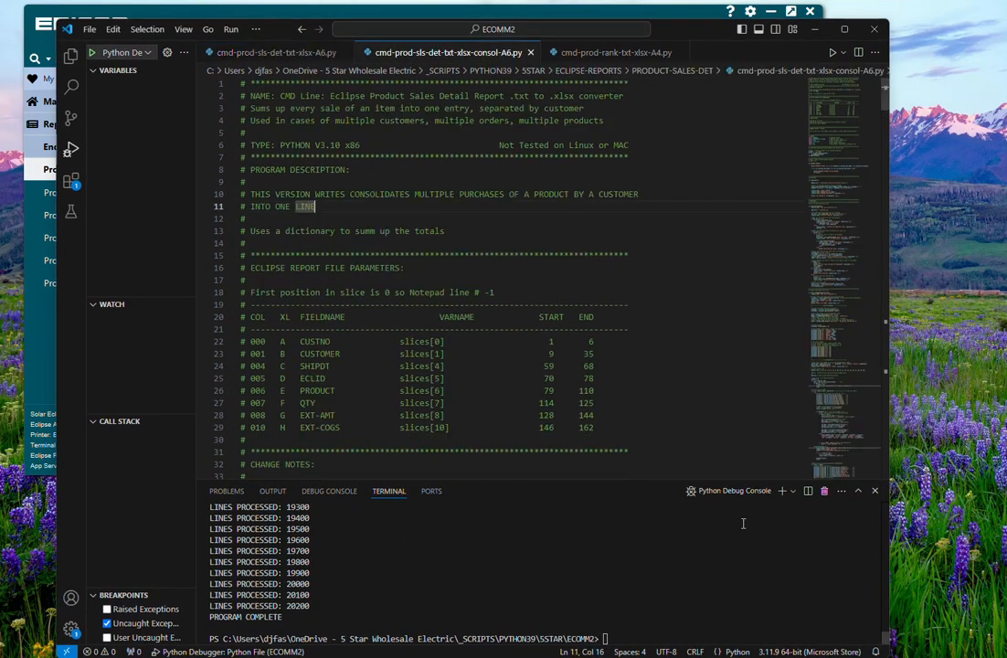
click(824, 491)
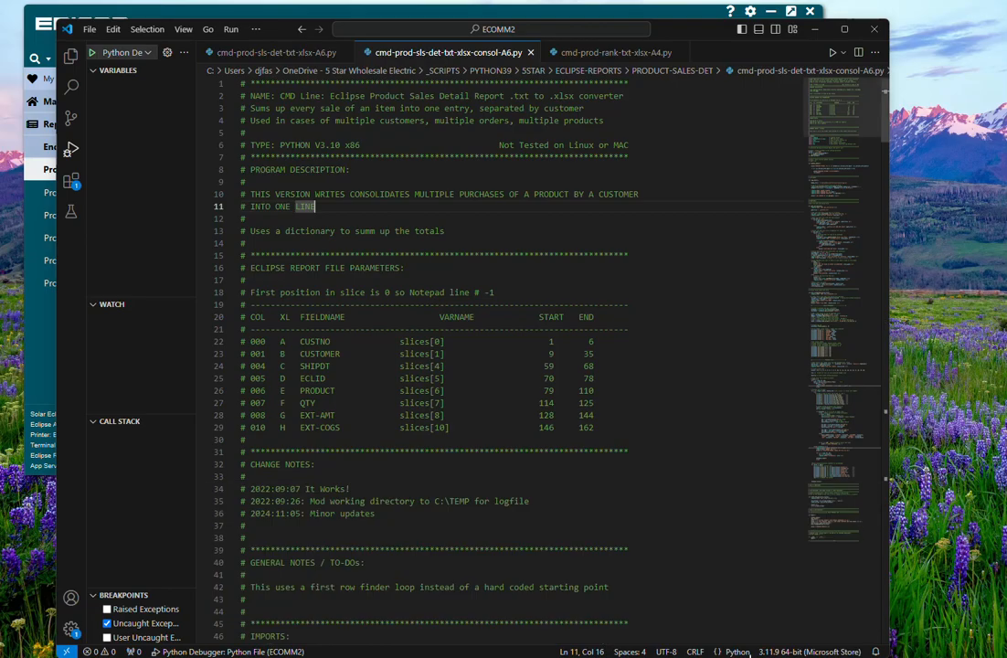
click(231, 29)
click(247, 42)
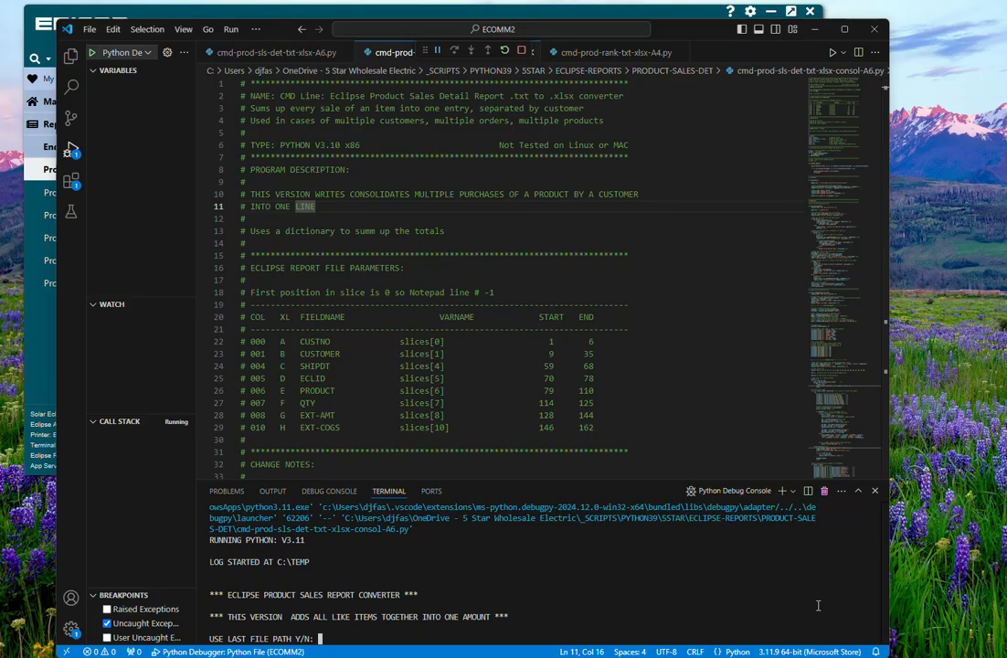
Answer Y to reusing the last file path and choose option 2, PRODSLS-NOR-2024-11-05.txt, for the consolidated conversion
key(Return)
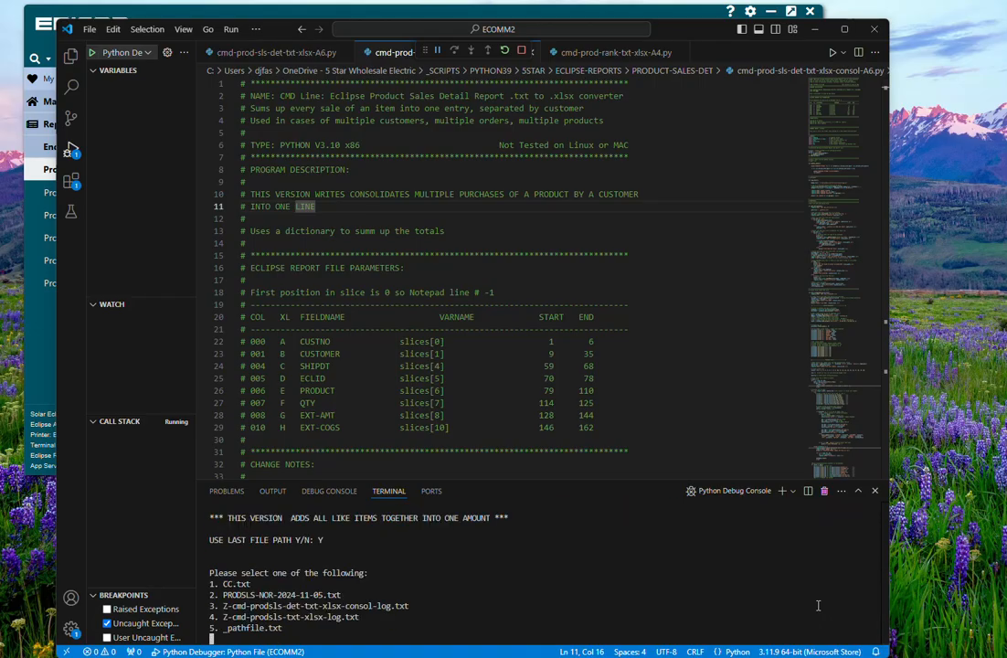
text(2)
key(Return)
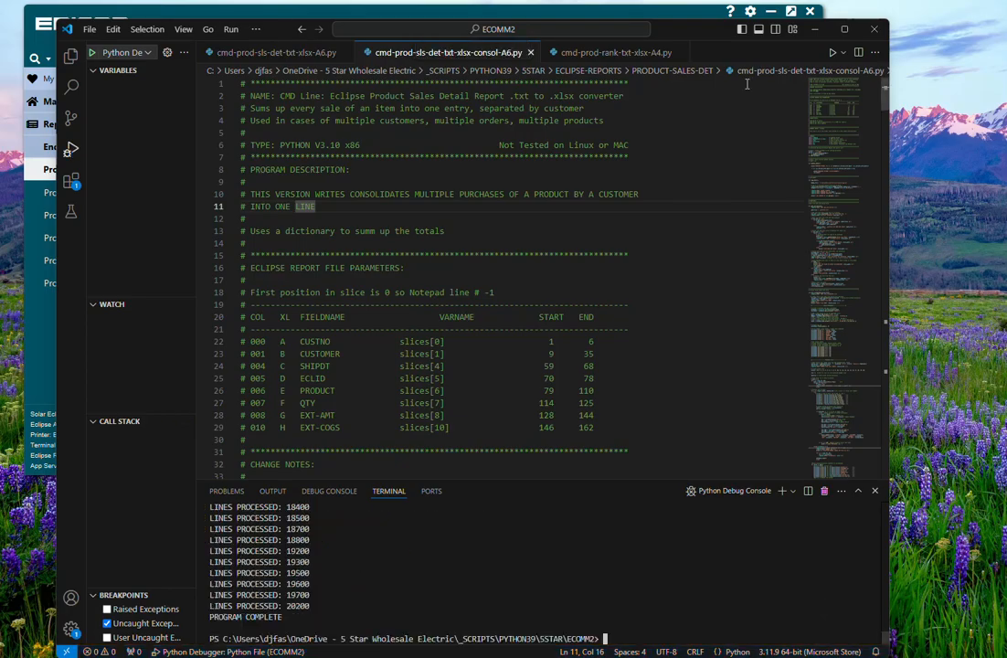
Minimize the code editor and open the new PRODSLS-NOR-2024-11-05 Excel workbook from the TEMP folder
drag(711, 37, 0, 81)
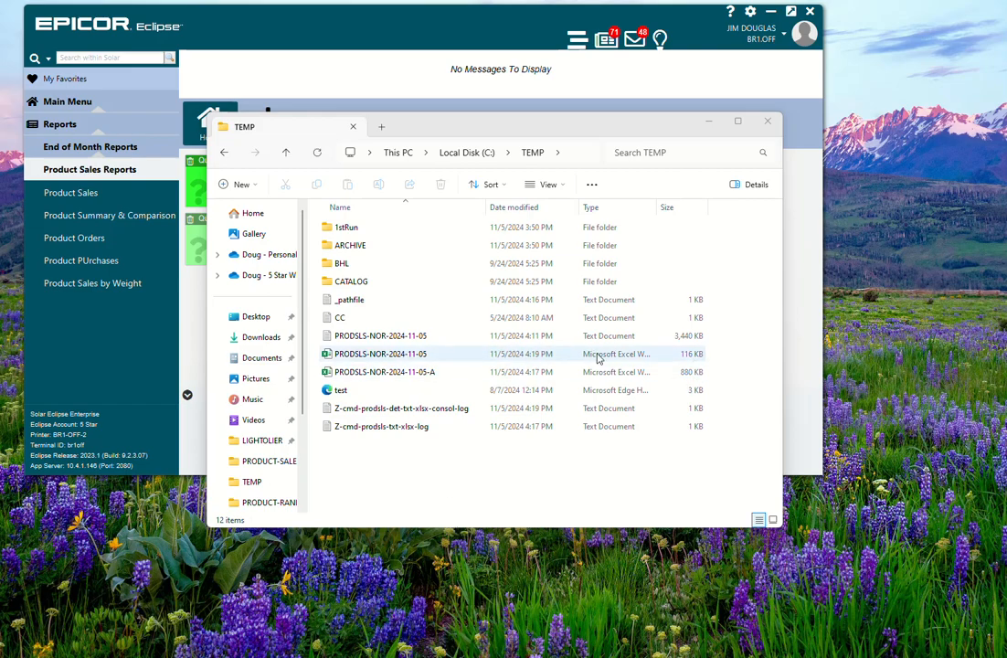
double_click(397, 358)
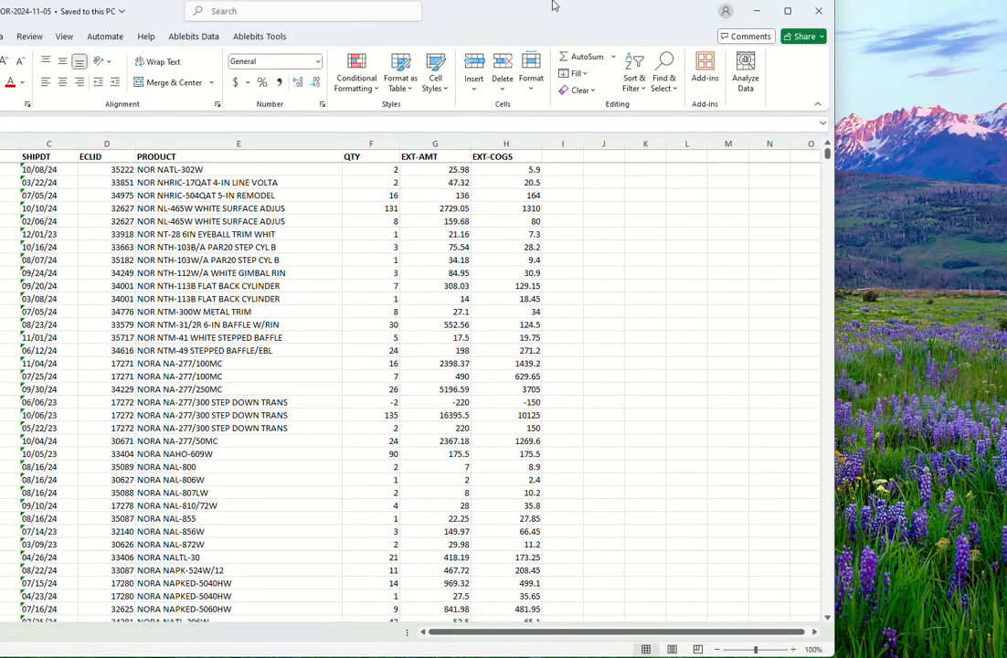
drag(540, 12, 982, 32)
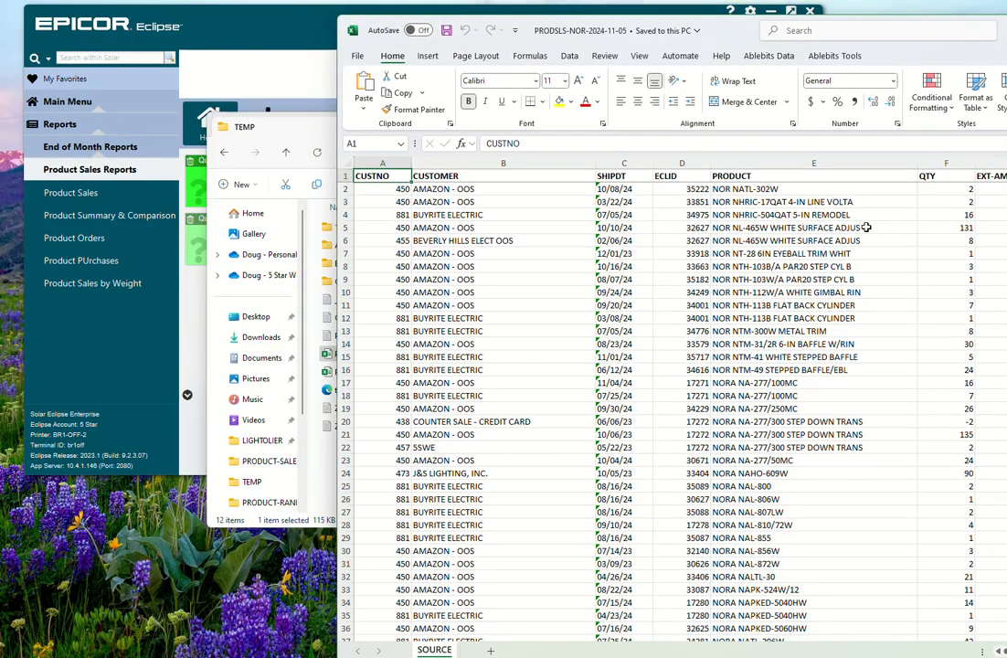
Compare the consolidated NL-465W WHITE SURFACE ADJUS rows 5 and 6 by customer and quantity, and close the workbook
click(722, 227)
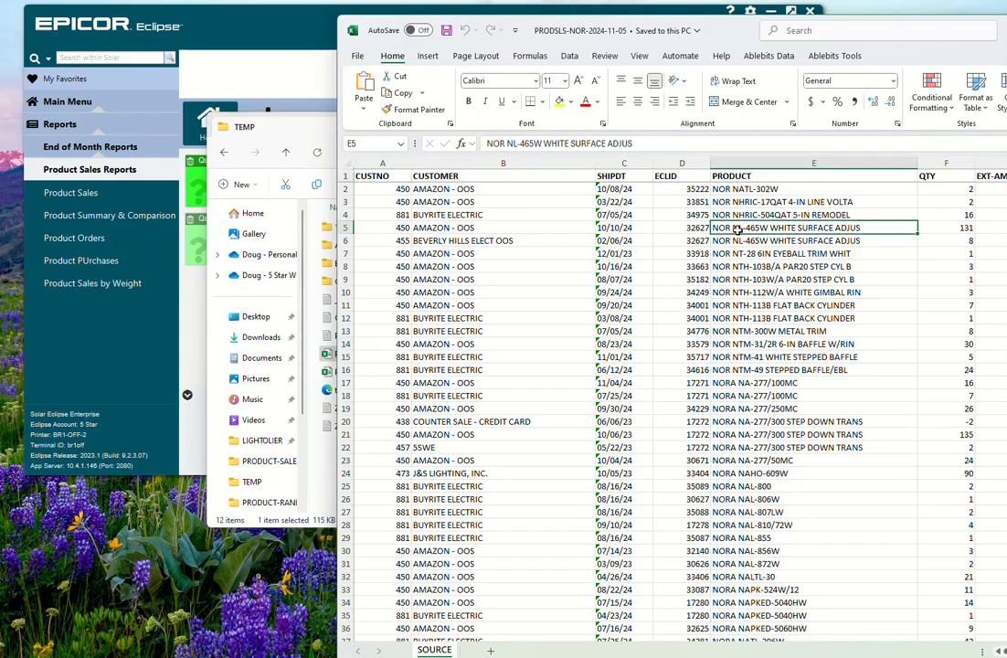
click(344, 227)
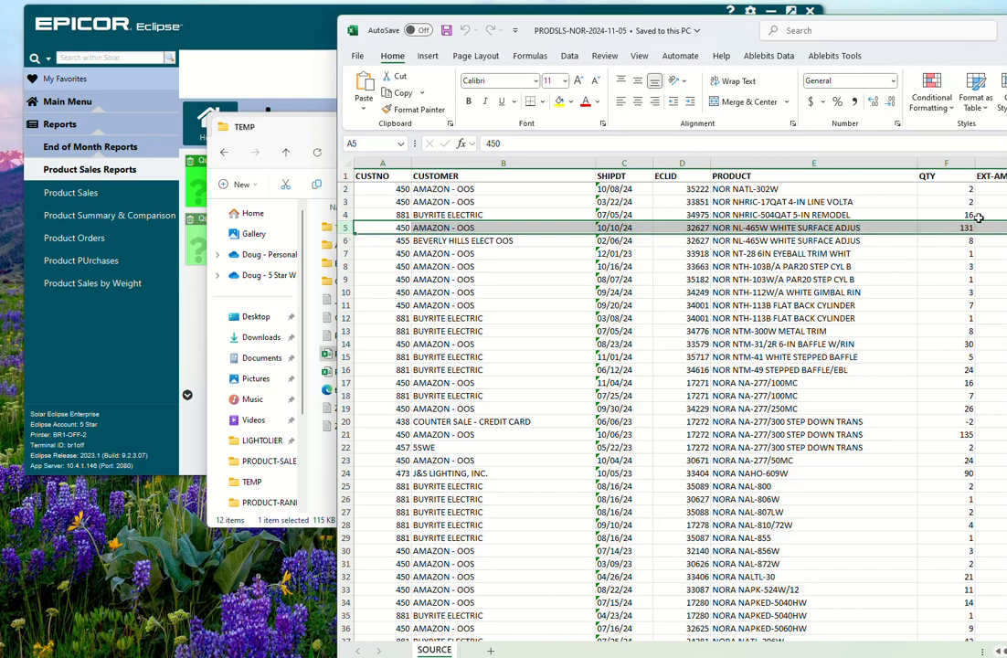
mouse_move(1005, 30)
mouse_down()
mouse_move(830, 34)
mouse_move(1006, 26)
mouse_move(1006, 46)
mouse_up()
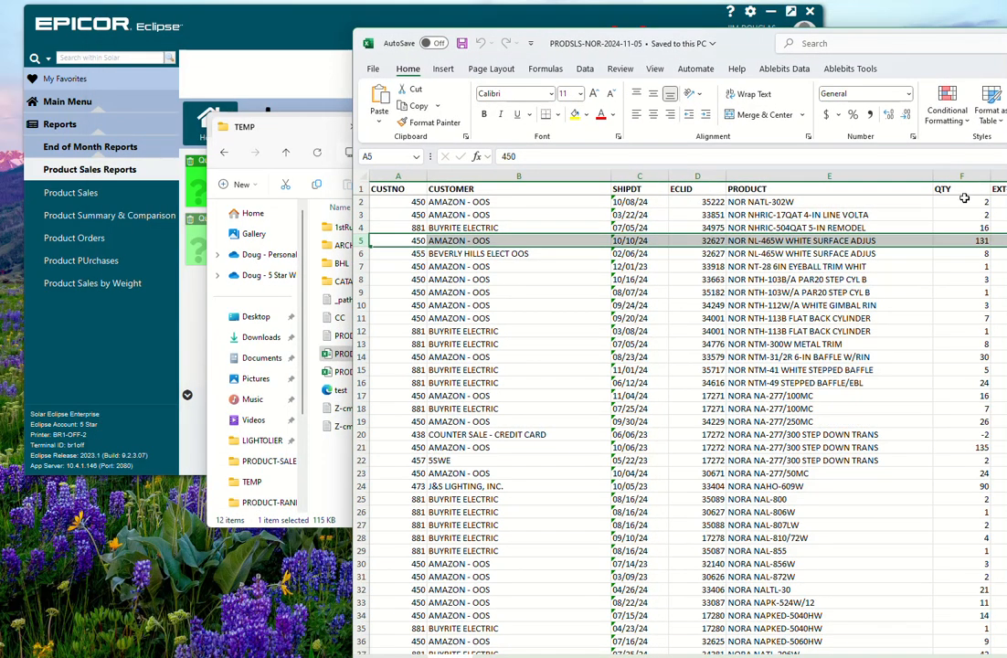
drag(1006, 44, 1006, 26)
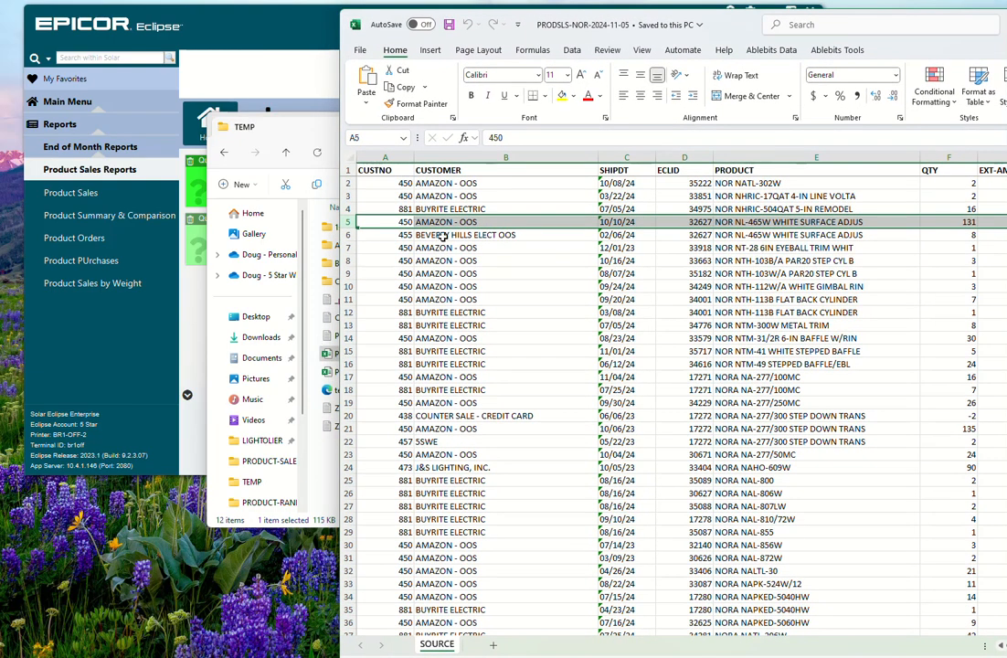
click(741, 222)
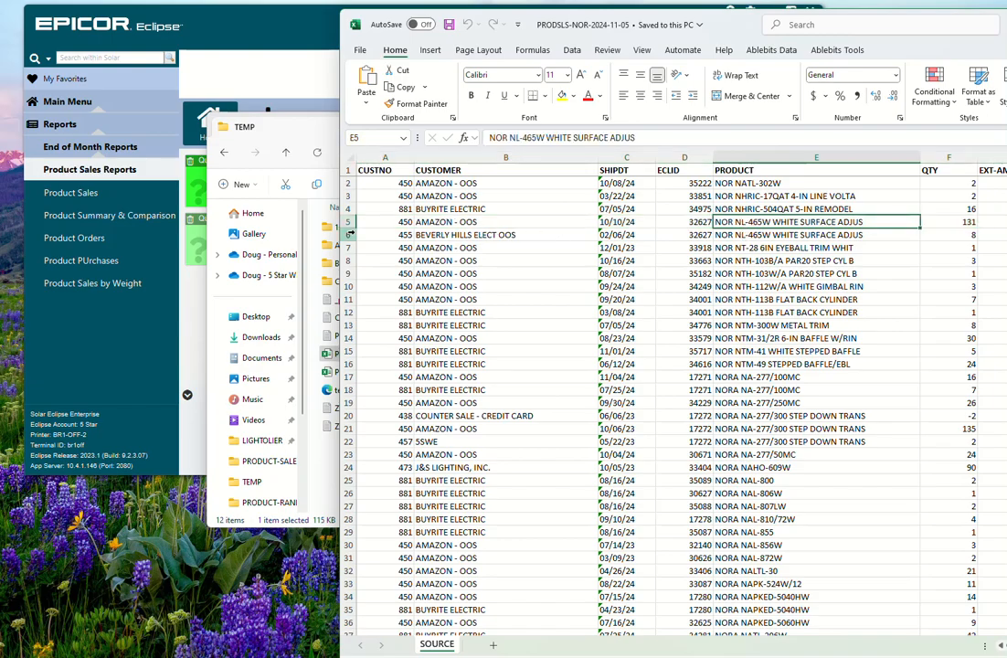
click(348, 235)
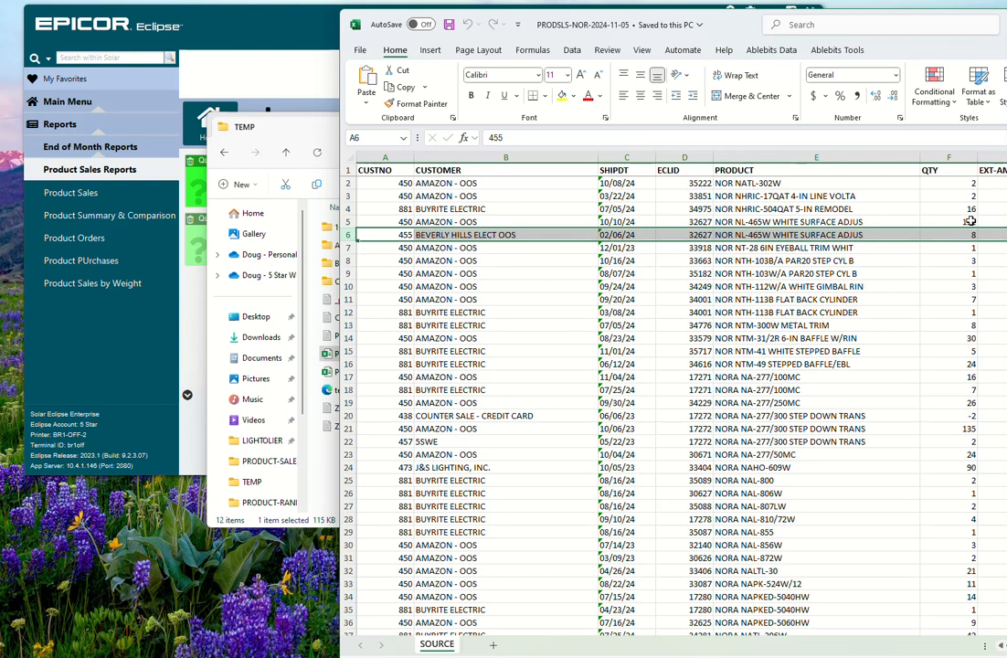
click(722, 221)
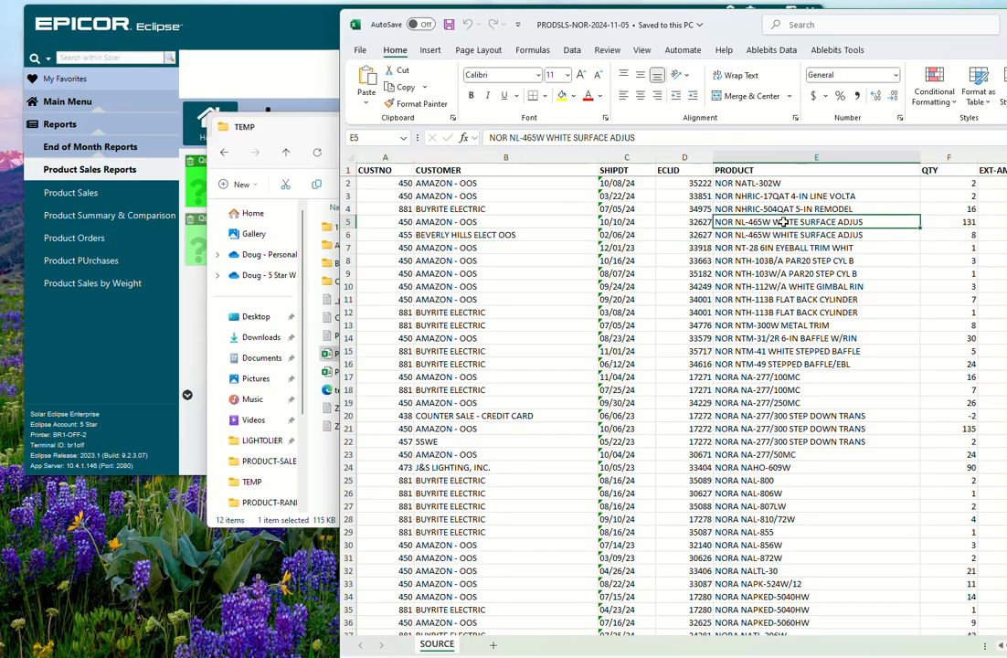
click(349, 222)
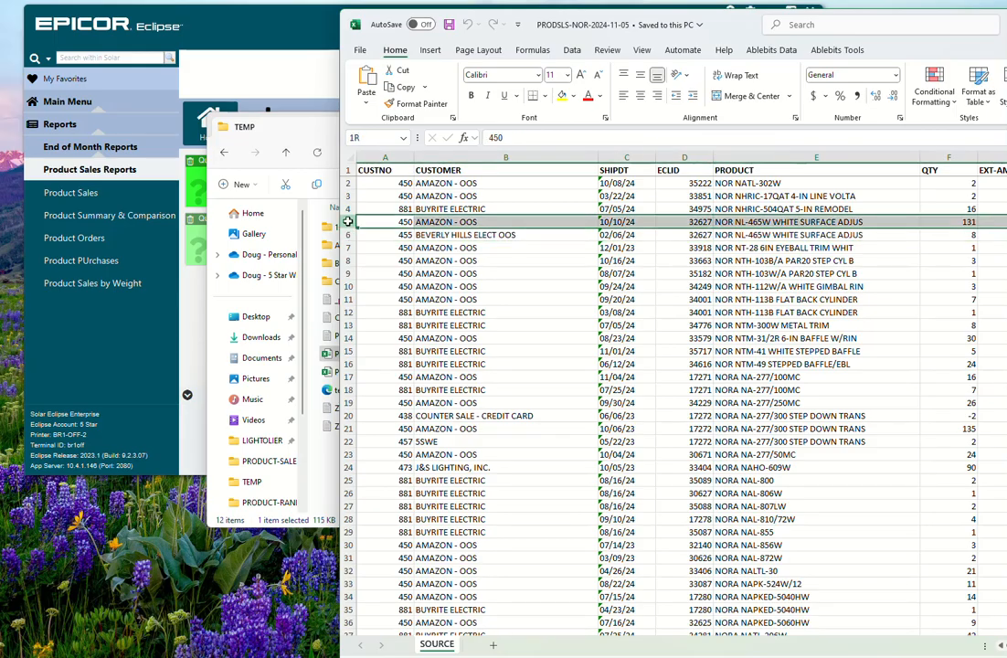
drag(349, 231, 353, 221)
drag(1006, 30, 0, 102)
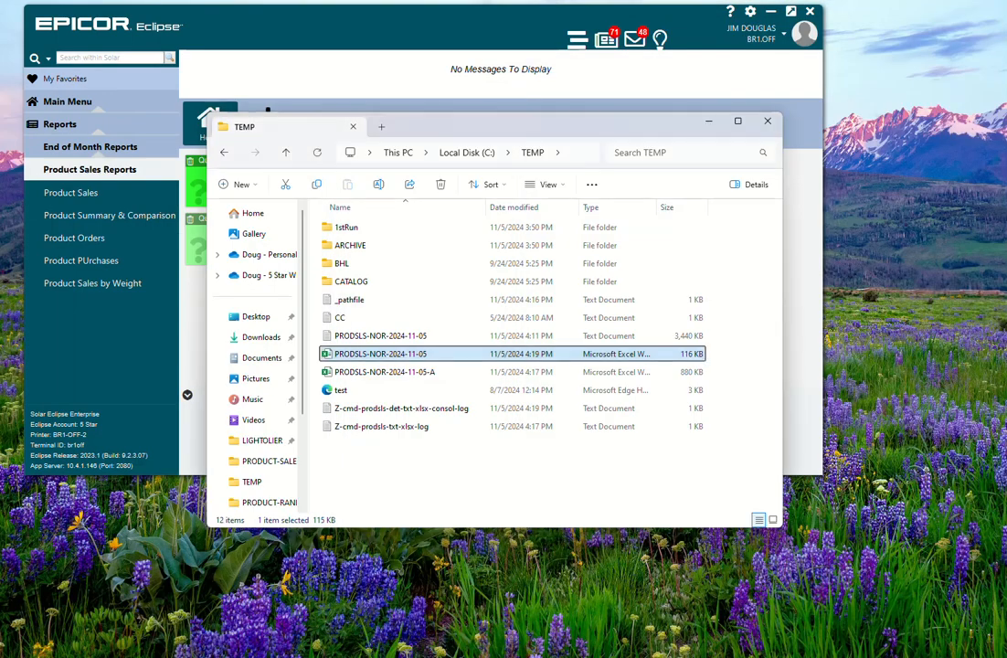